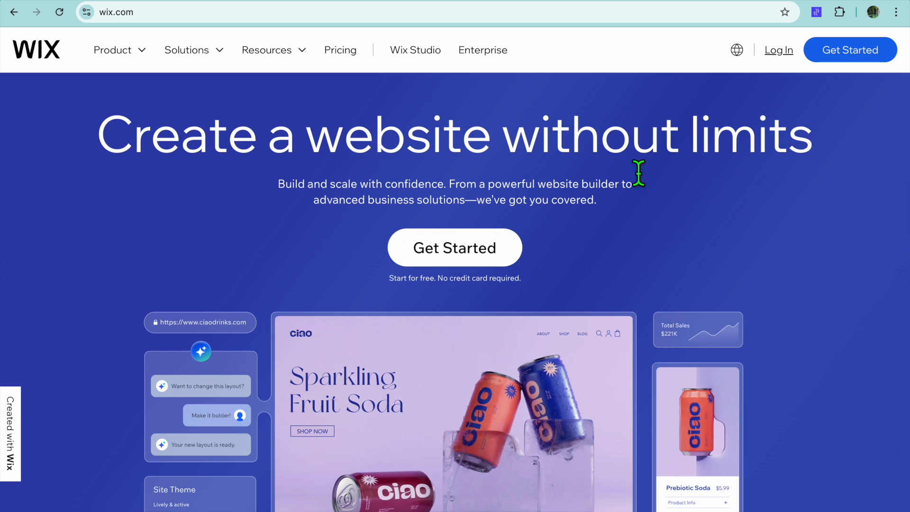
Start creating a new site from the Wix account's site list, choosing setup without the AI chat
click(708, 1)
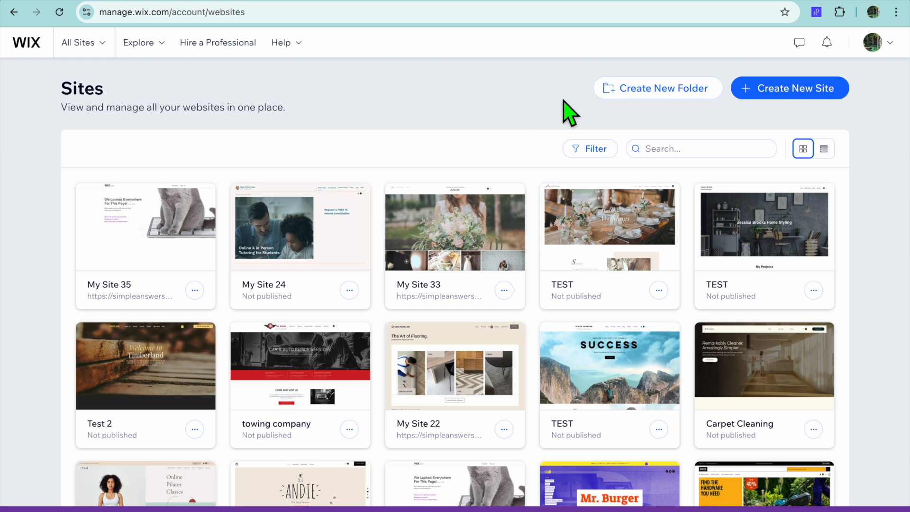
click(807, 98)
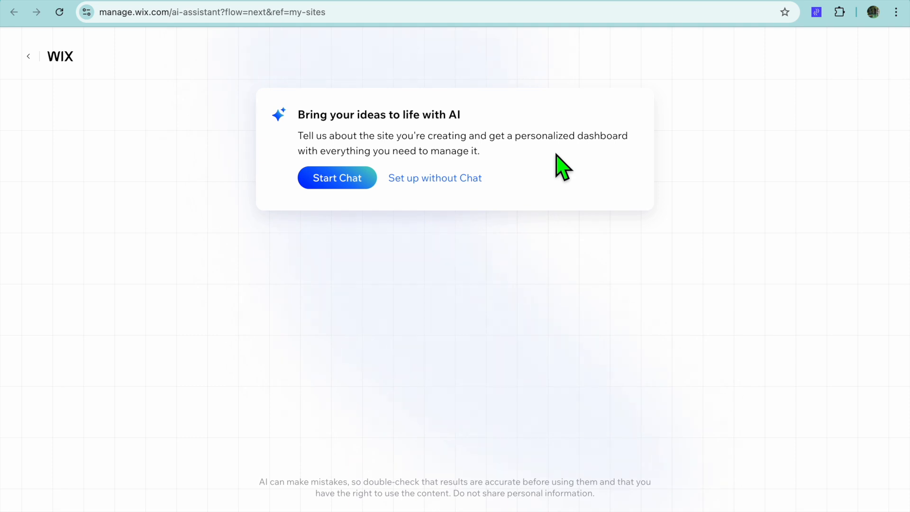
click(449, 179)
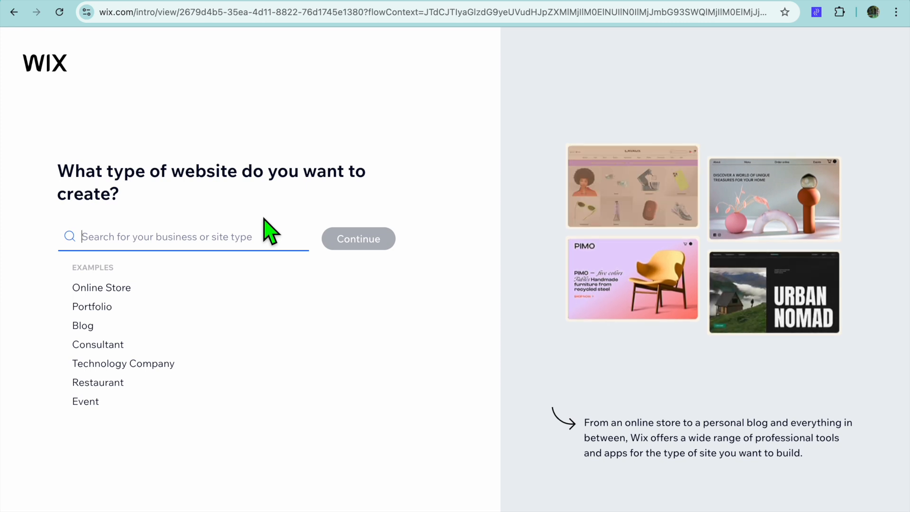
Set the website type to Non-Profit Organization and continue
text(non)
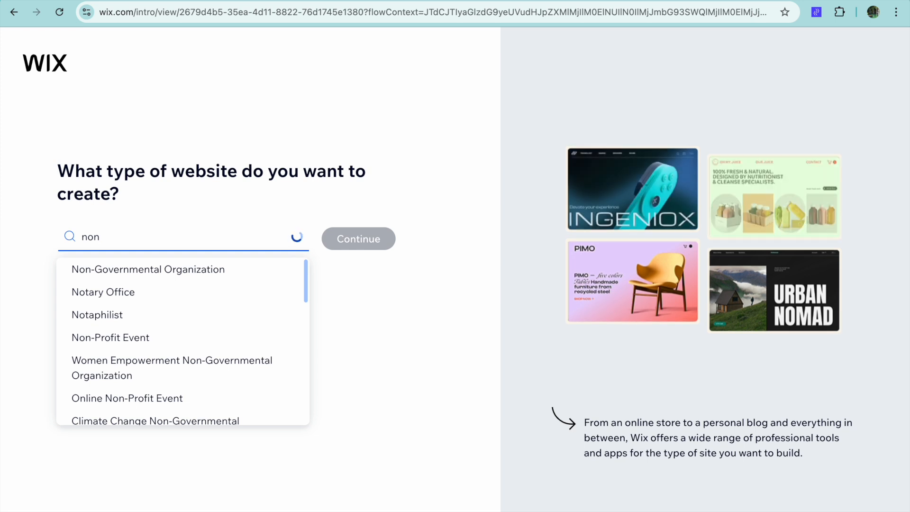
text( pr)
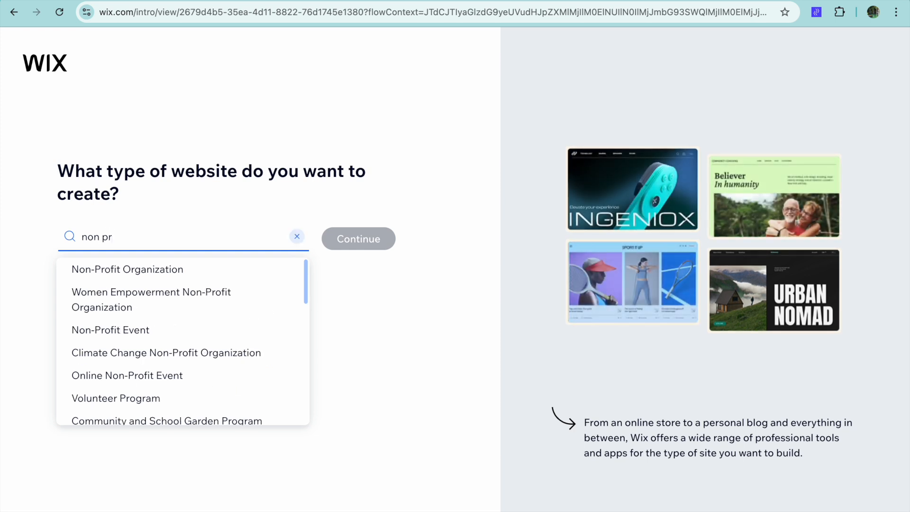
click(201, 271)
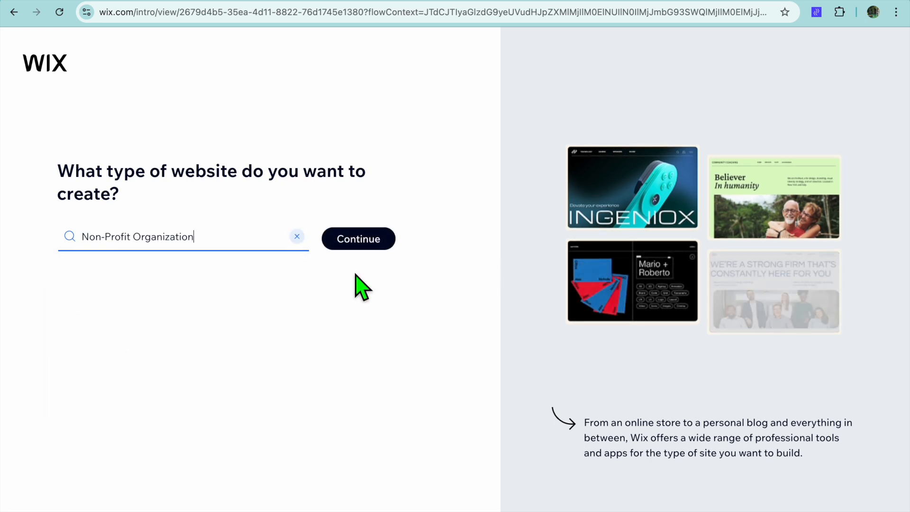
click(362, 241)
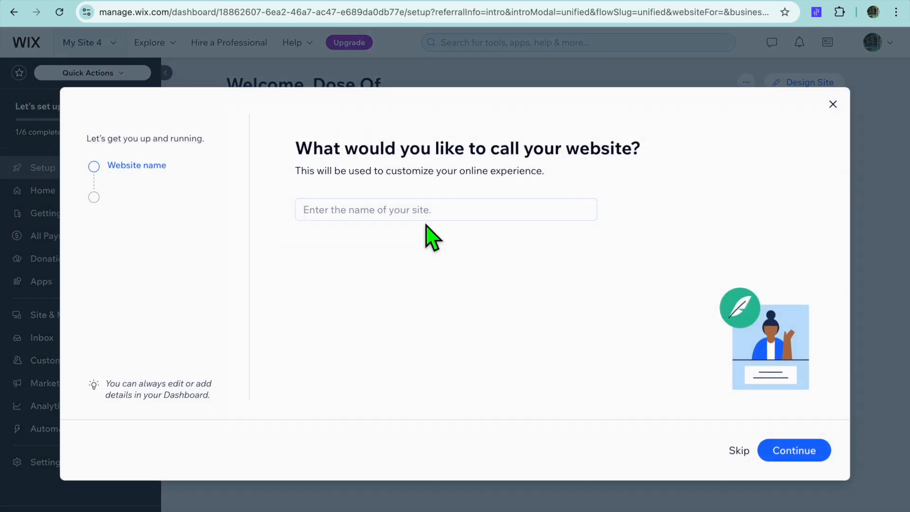
Name the website "test" and continue to the app selection
click(433, 216)
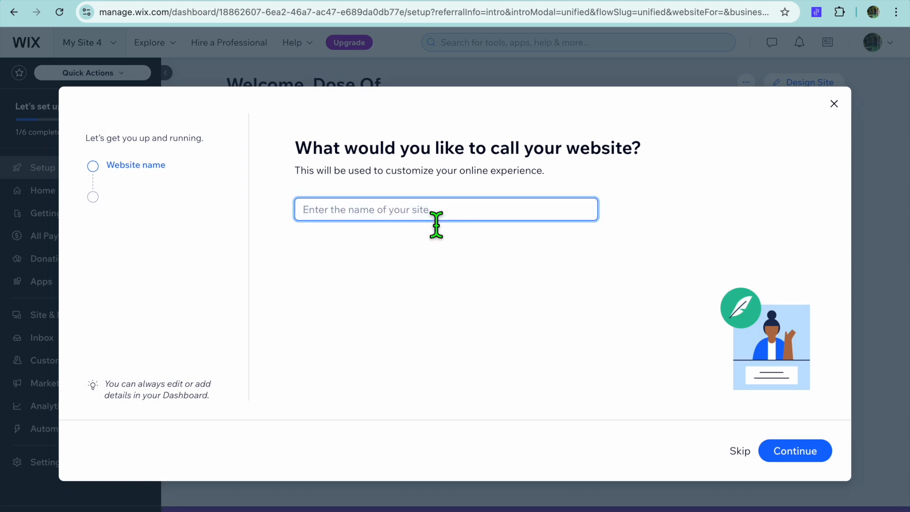
text(test)
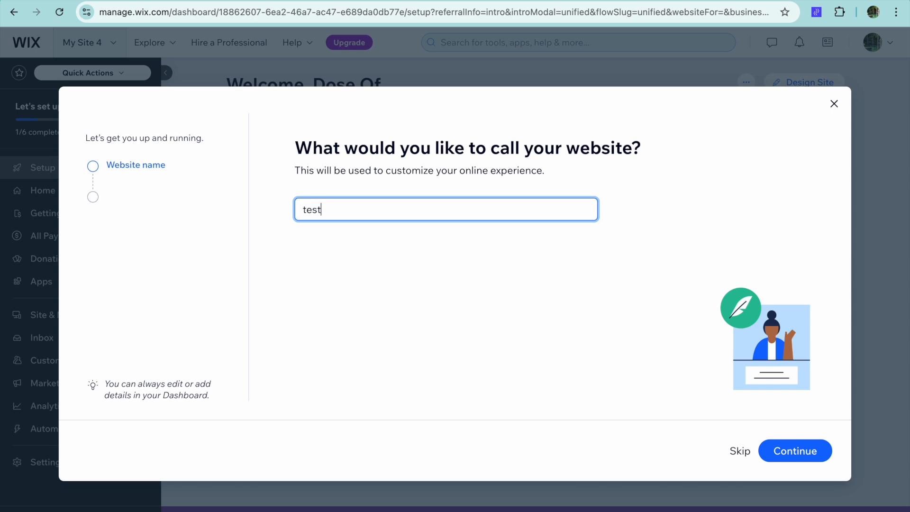
click(821, 456)
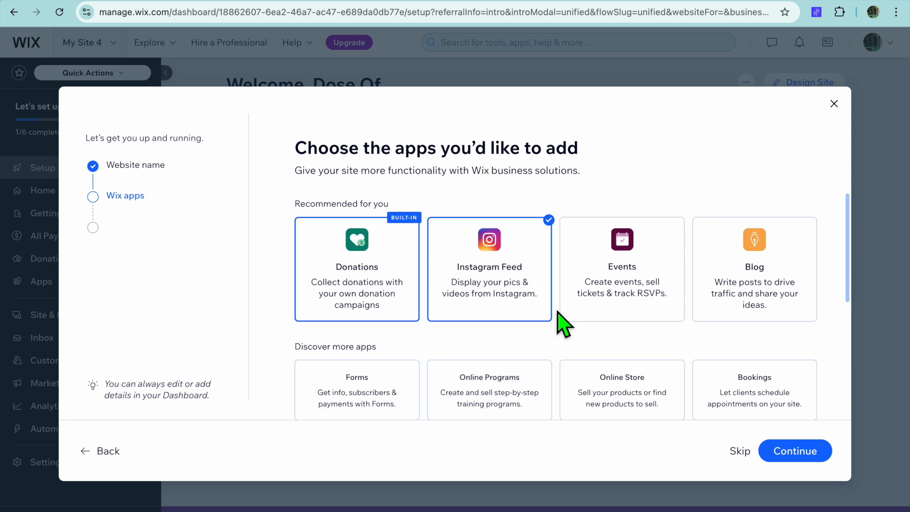
Include the Instagram Feed and Blog apps with the site and complete the app selection
scroll(560, 323, down, 1)
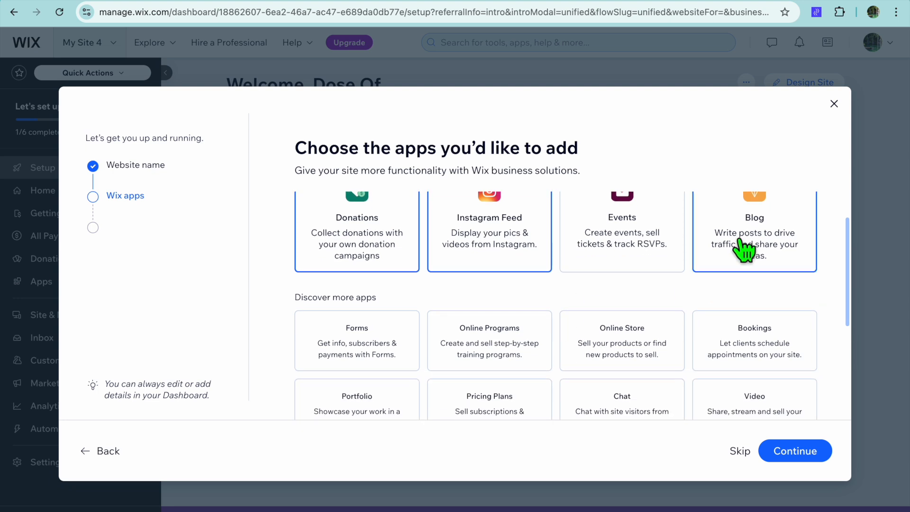
scroll(522, 333, down, 4)
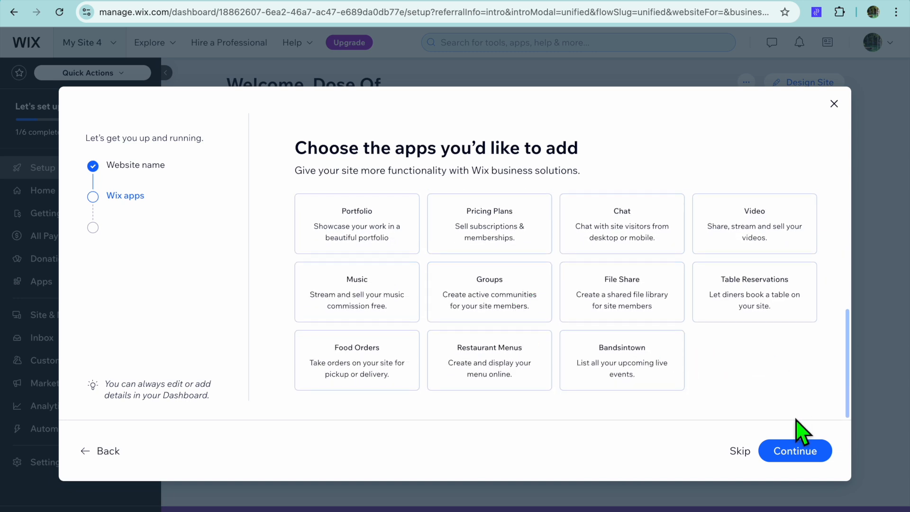
click(808, 459)
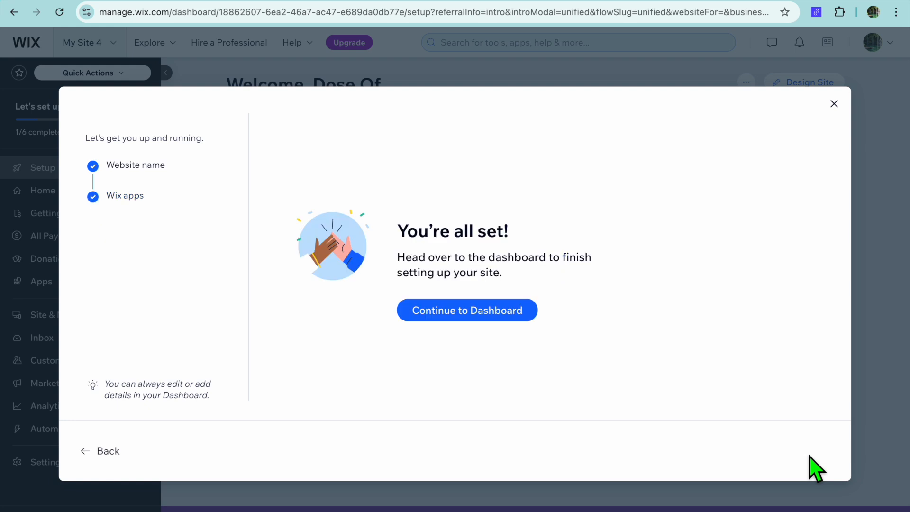
Continue to the new site's dashboard, dismissing the sale offer, and open Donations
click(461, 311)
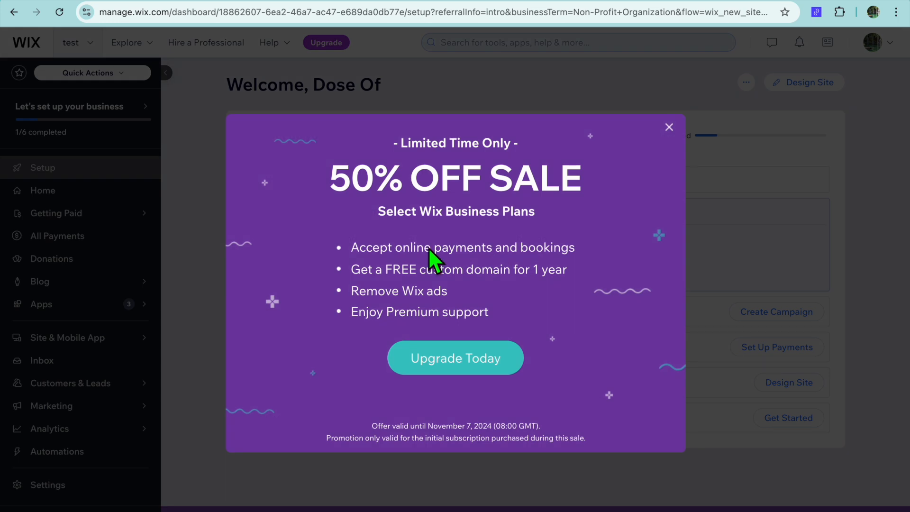
click(668, 128)
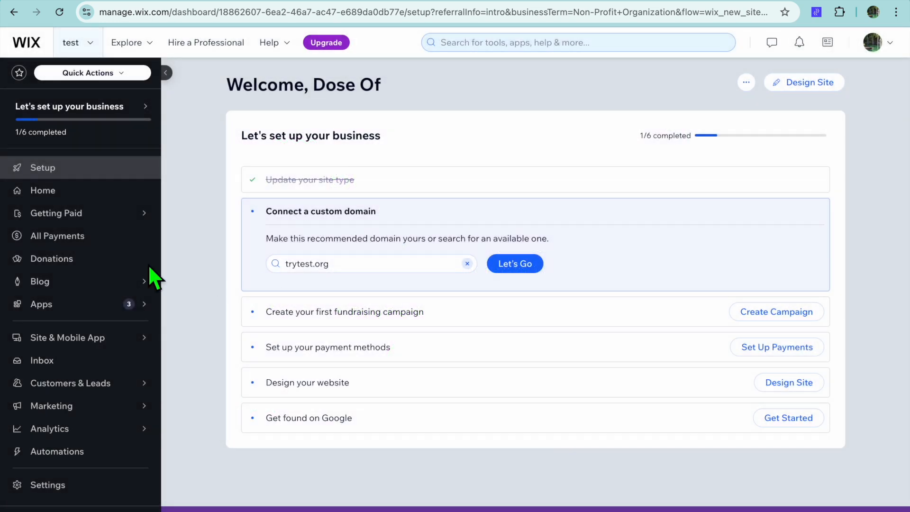
click(91, 260)
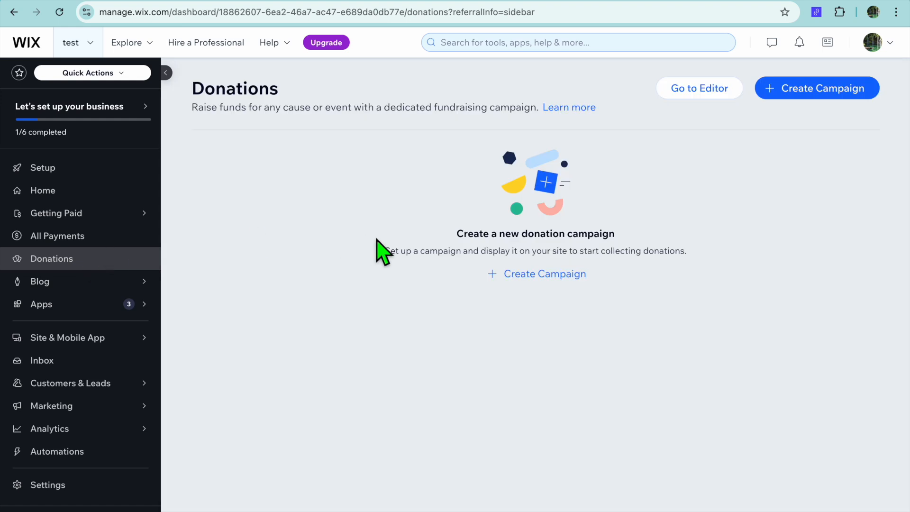
Start a new donation campaign and fill in the campaign name with the first saved suggestion
click(536, 277)
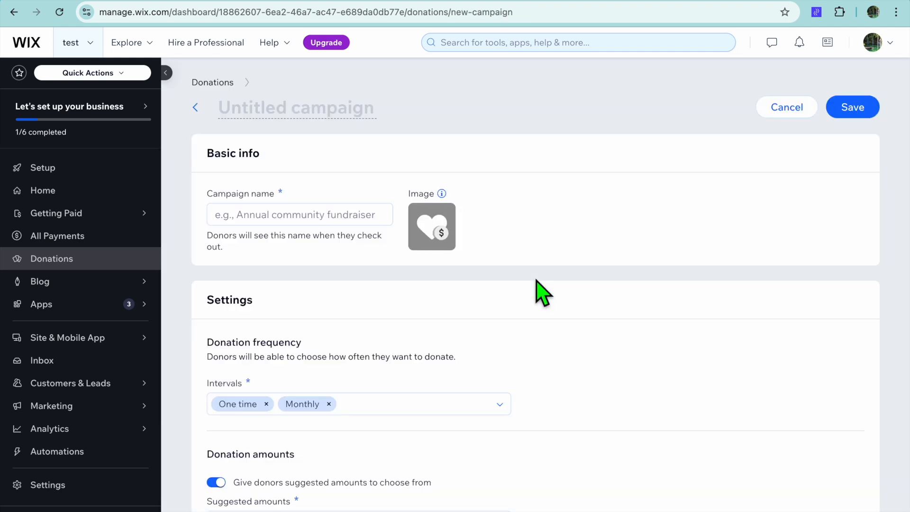
click(285, 222)
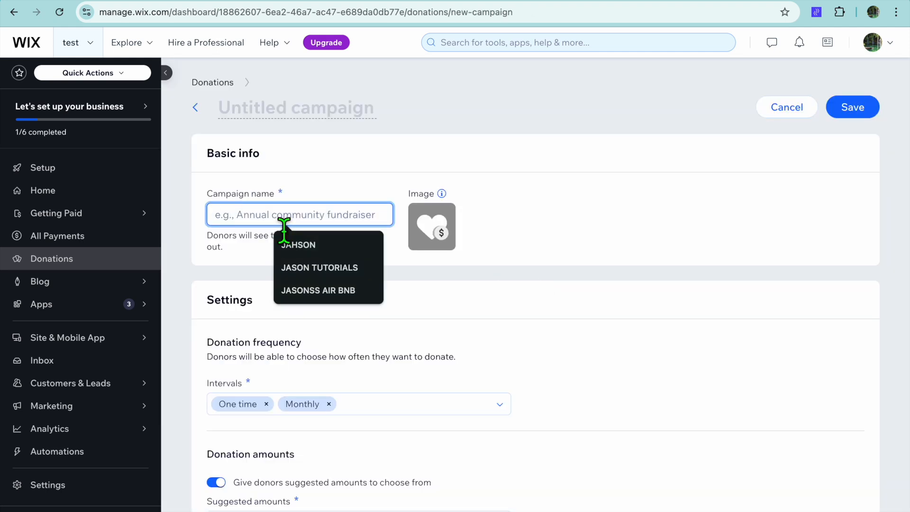
click(304, 251)
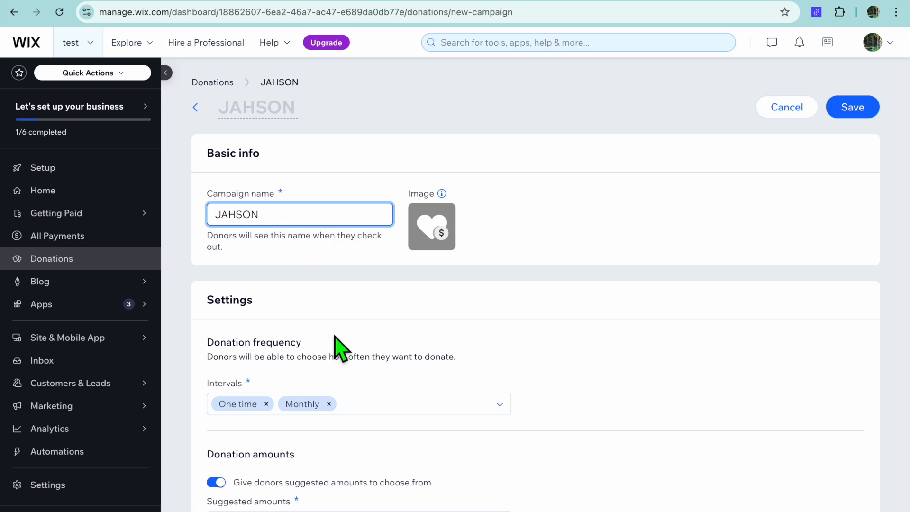
Add Weekly to the campaign's donation frequency intervals
scroll(340, 349, down, 1)
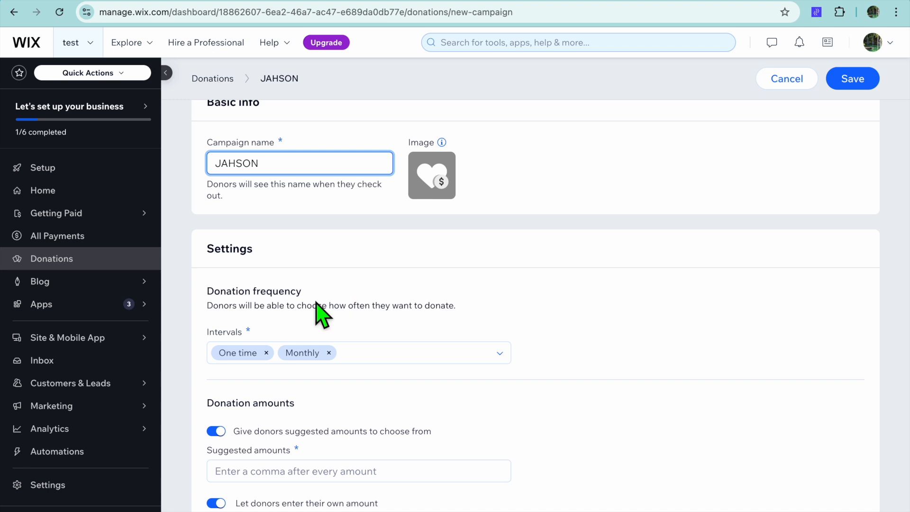
mouse_move(439, 186)
click(496, 360)
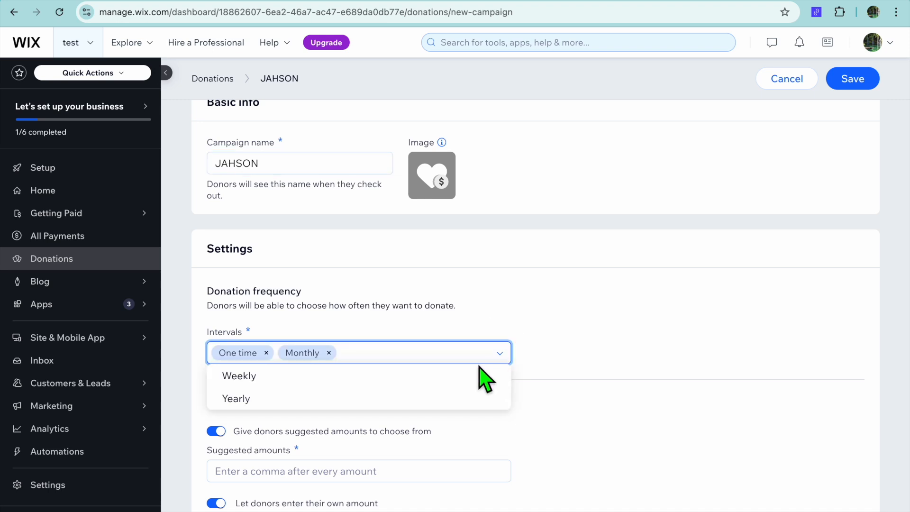
click(402, 379)
click(574, 428)
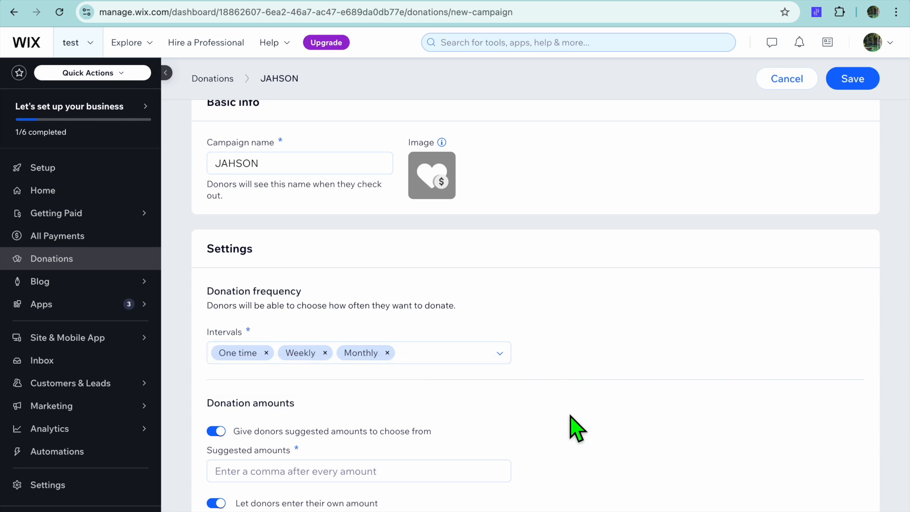
Add suggested donation amounts of 10, 20 and 100 JMD to the campaign
scroll(574, 428, down, 3)
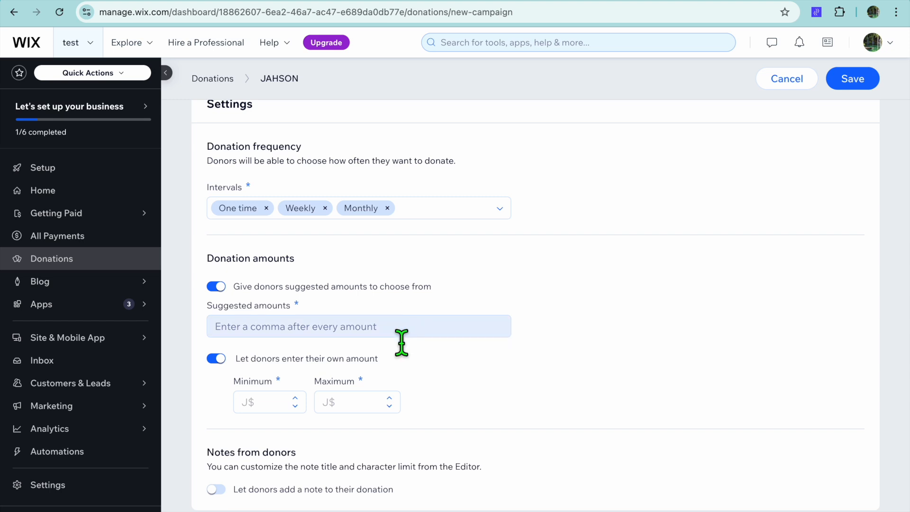
click(380, 341)
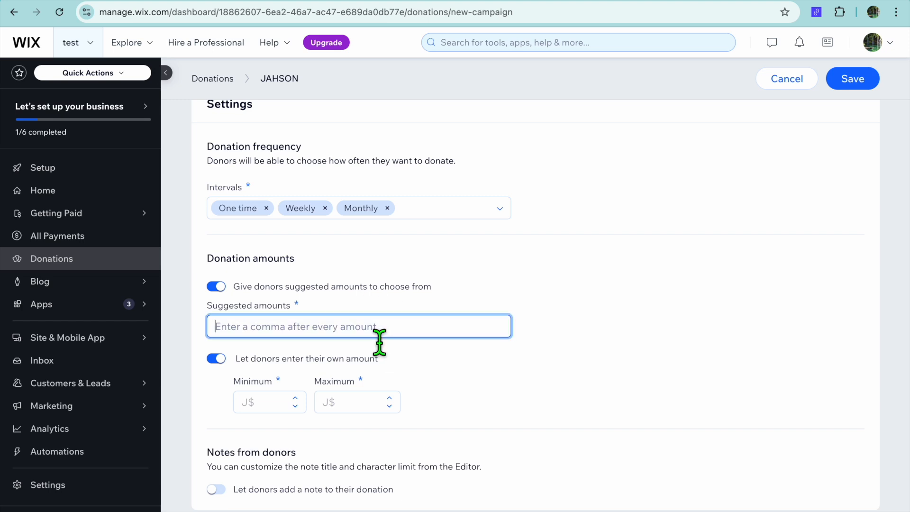
text(1)
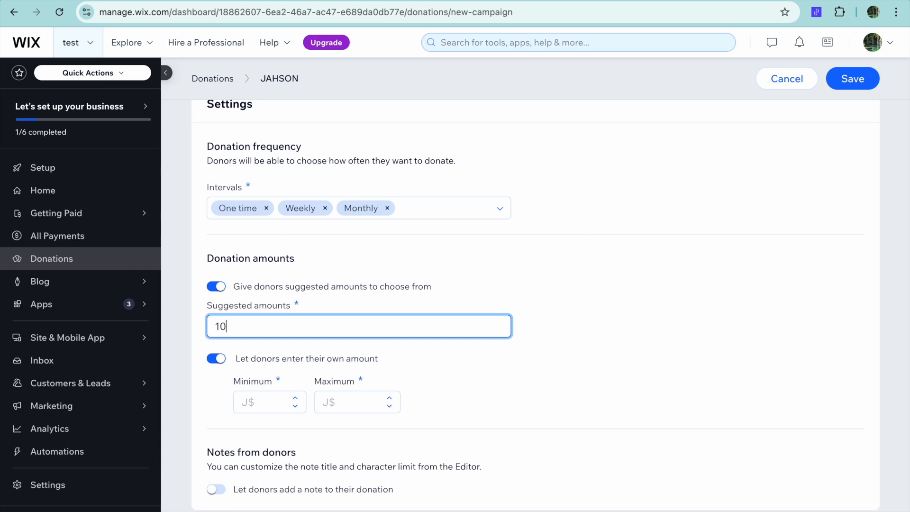
text(0)
key(Return)
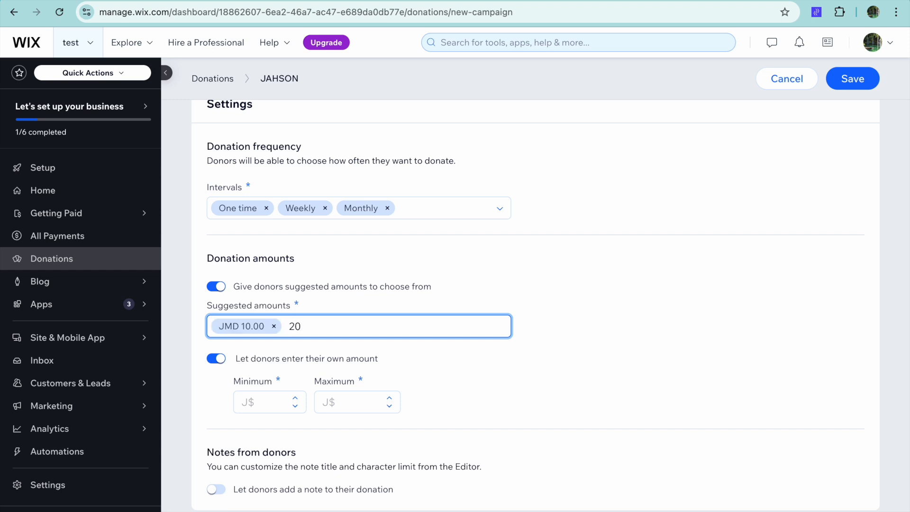
text(20)
key(Return)
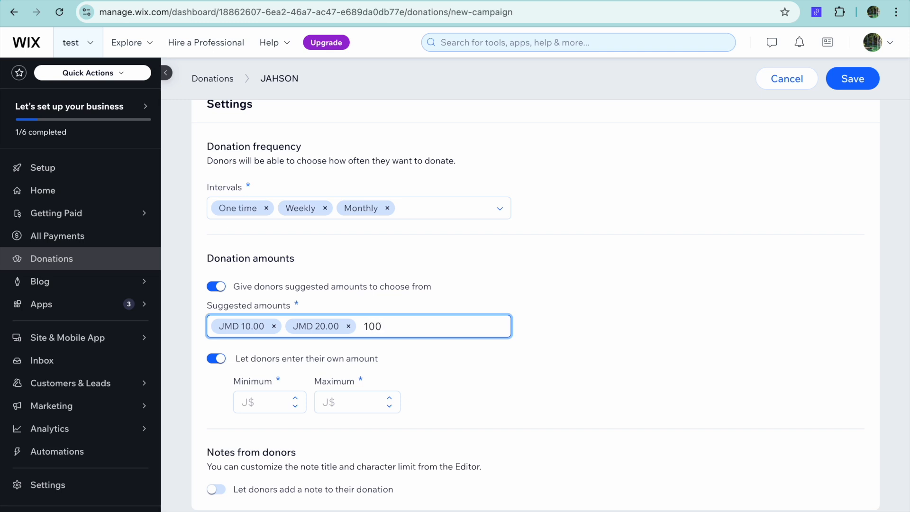
key(Return)
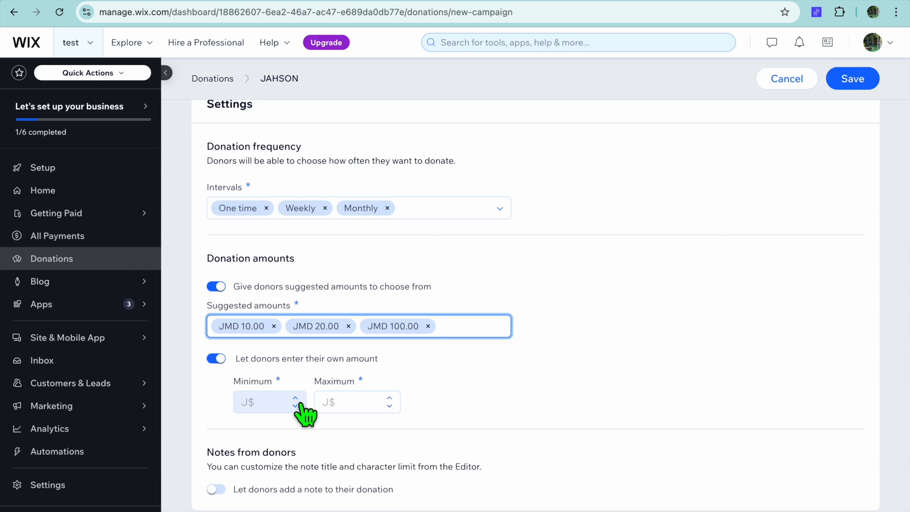
Set the range for donors' own amounts to a minimum of J$5 and a maximum of J$1000
click(280, 408)
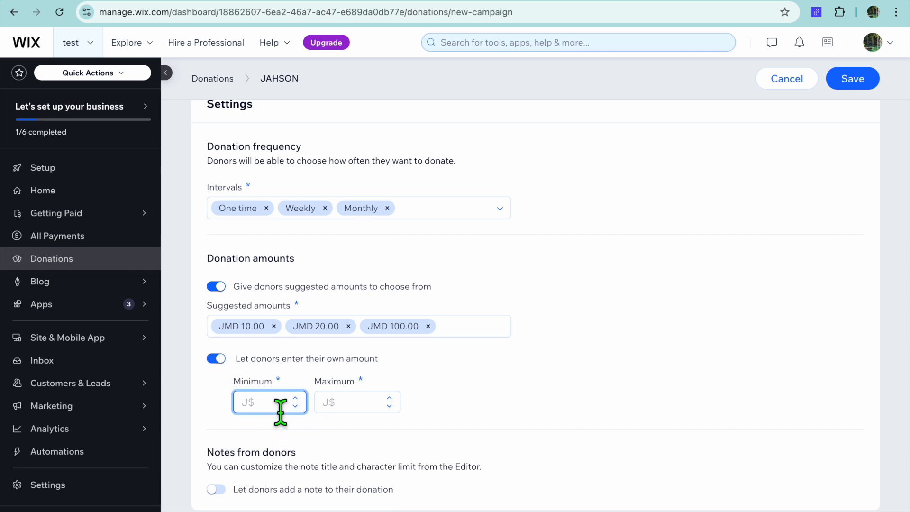
text(5)
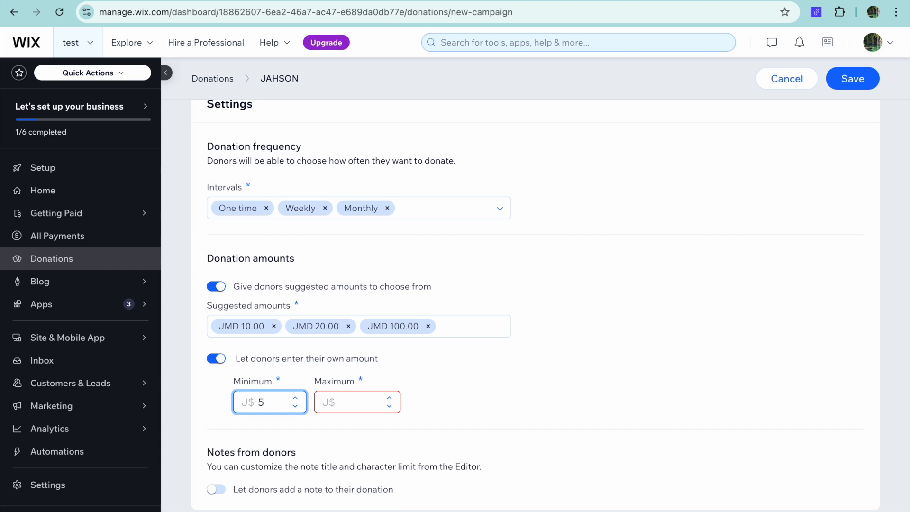
click(345, 411)
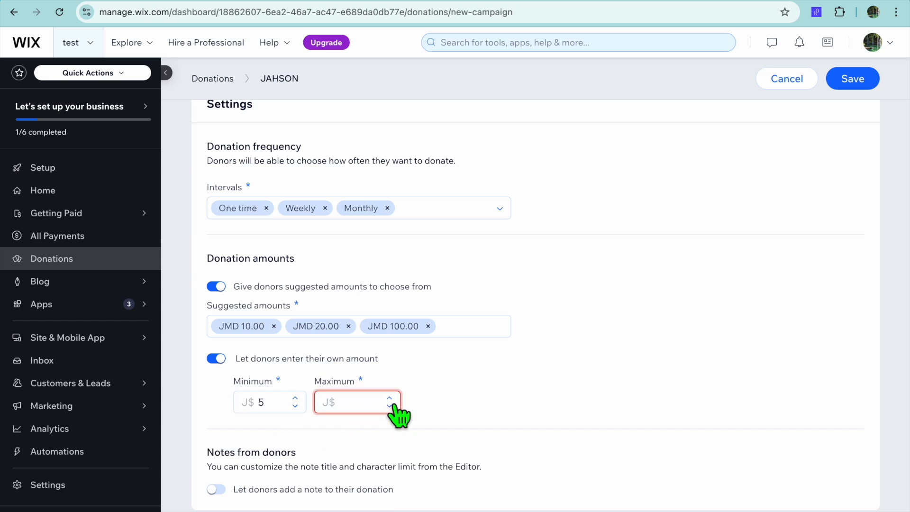
text(1)
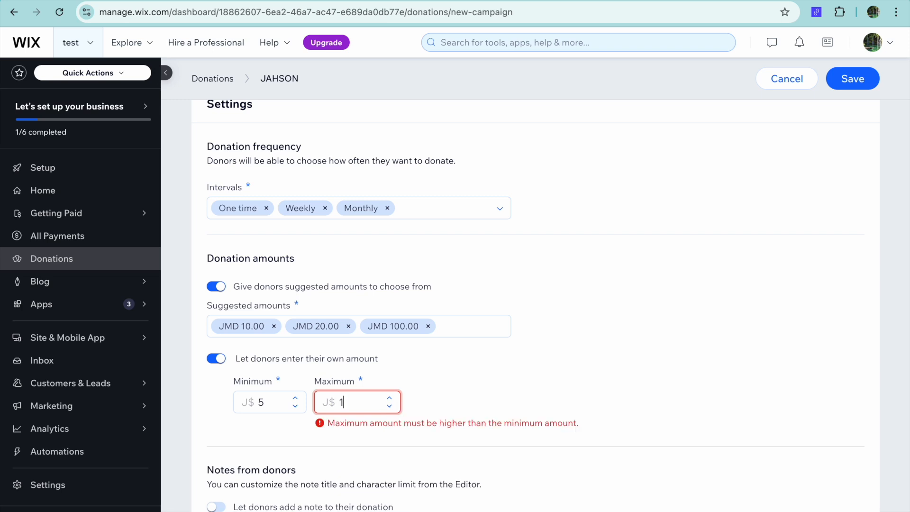
text(000)
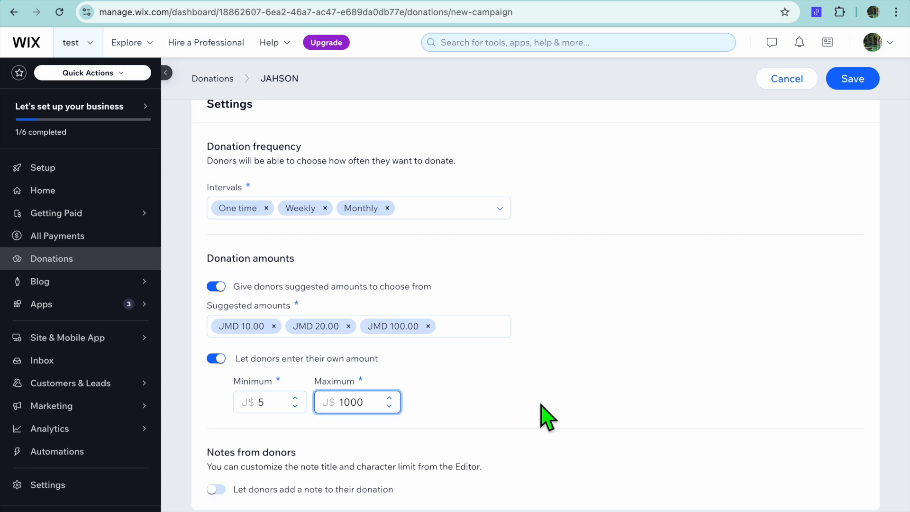
click(506, 400)
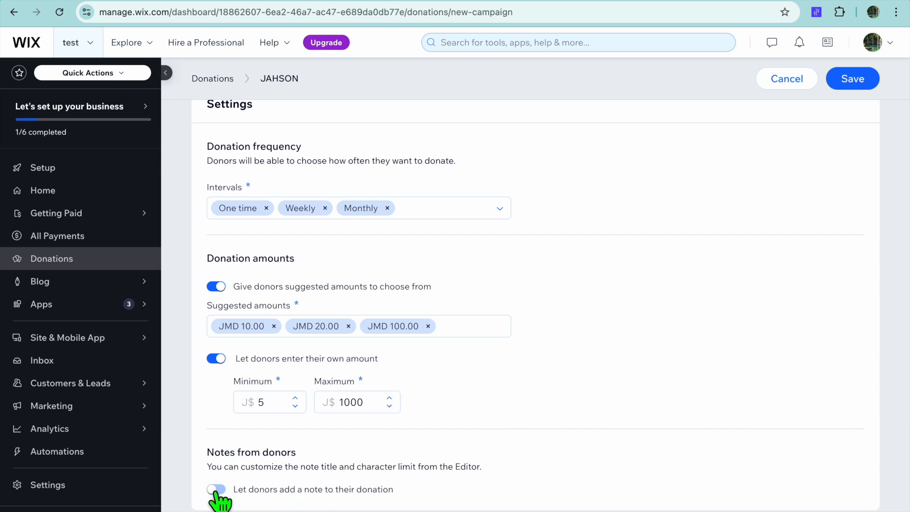
scroll(621, 410, up, 4)
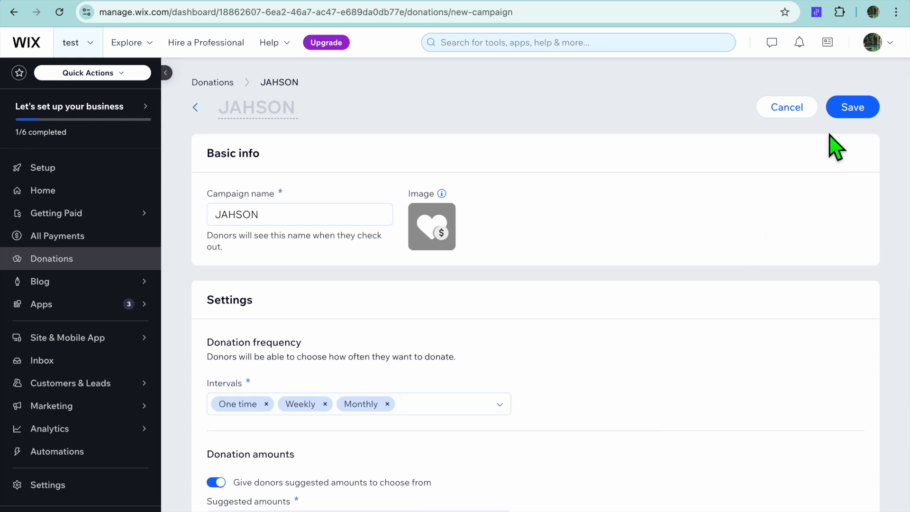
Save the new donation campaign and open the site's blog overview
click(853, 108)
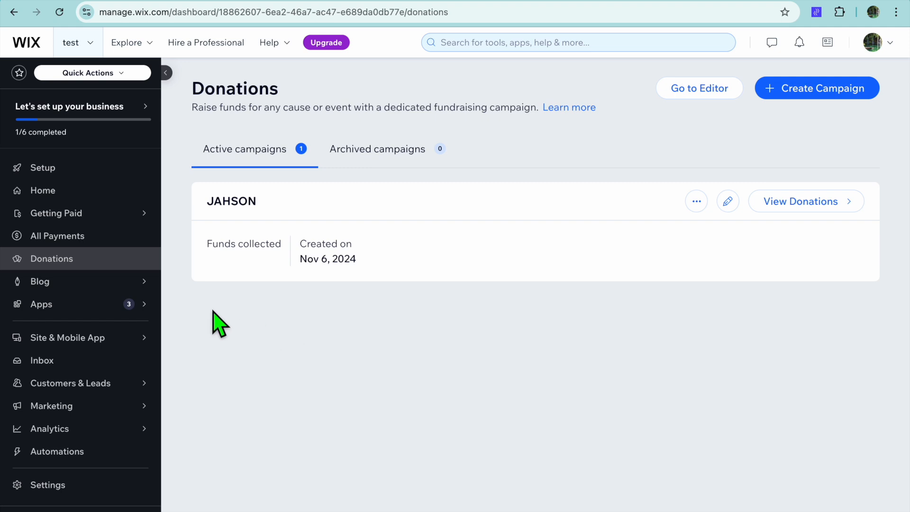
click(71, 283)
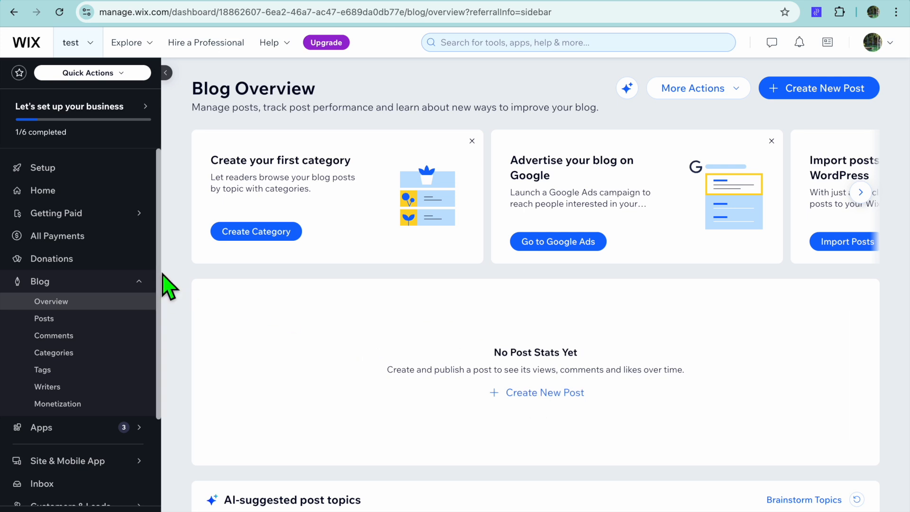
Open the payment method connection page from Getting Paid, dismiss the business location prompt, and examine the available payment providers
mouse_move(95, 214)
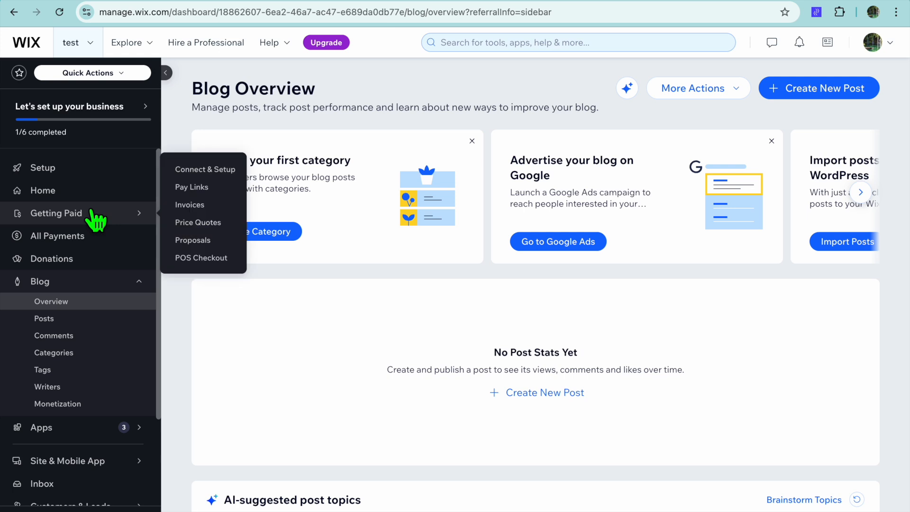
click(81, 214)
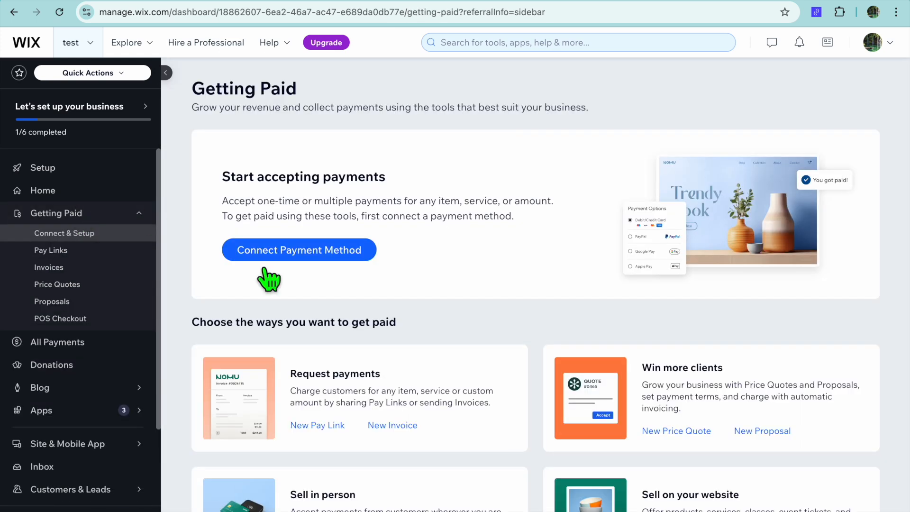
click(277, 251)
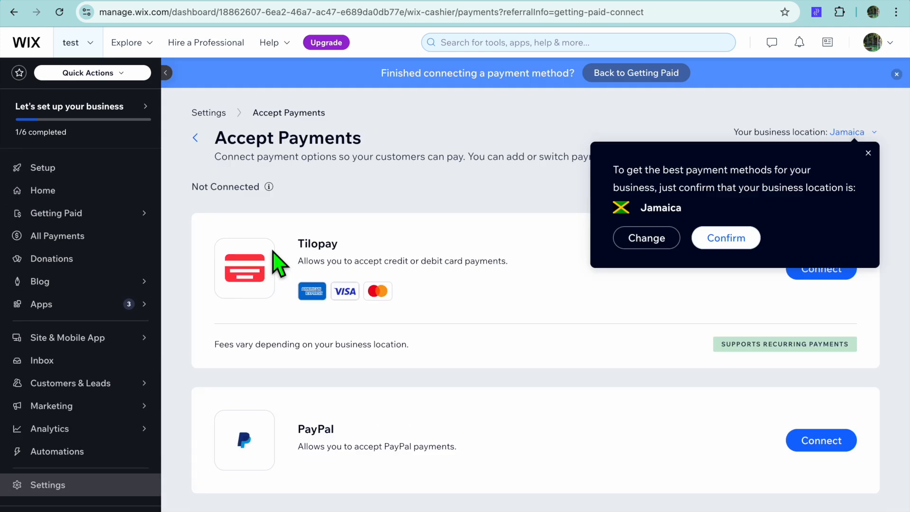
click(867, 154)
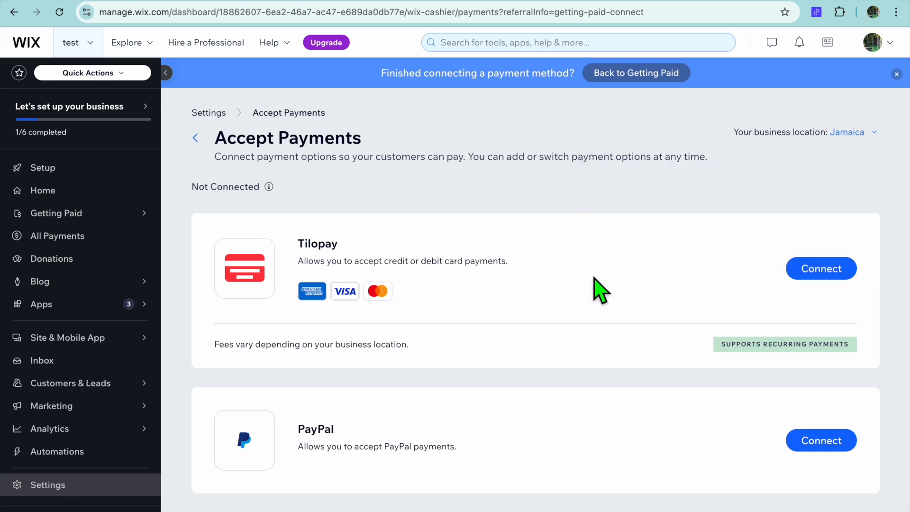
scroll(599, 290, down, 3)
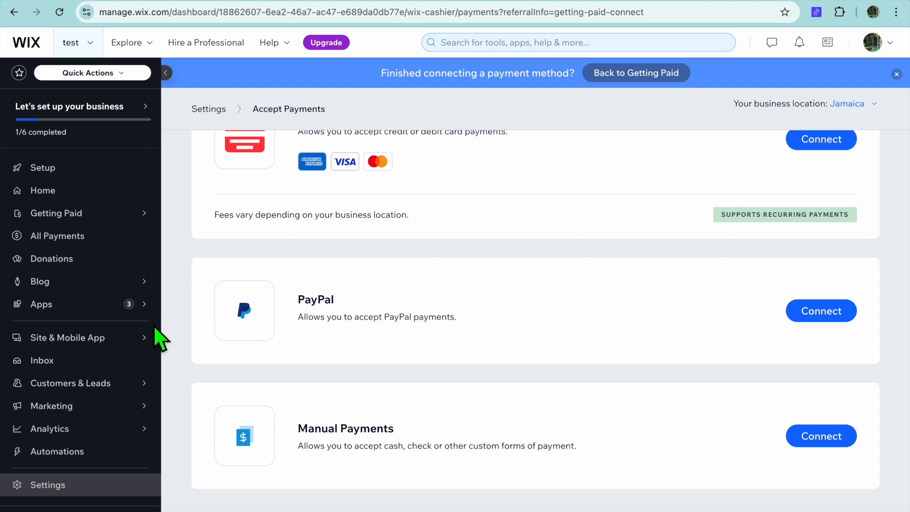
Start designing the site by customizing a template, and search the website templates for "non profit"
click(91, 176)
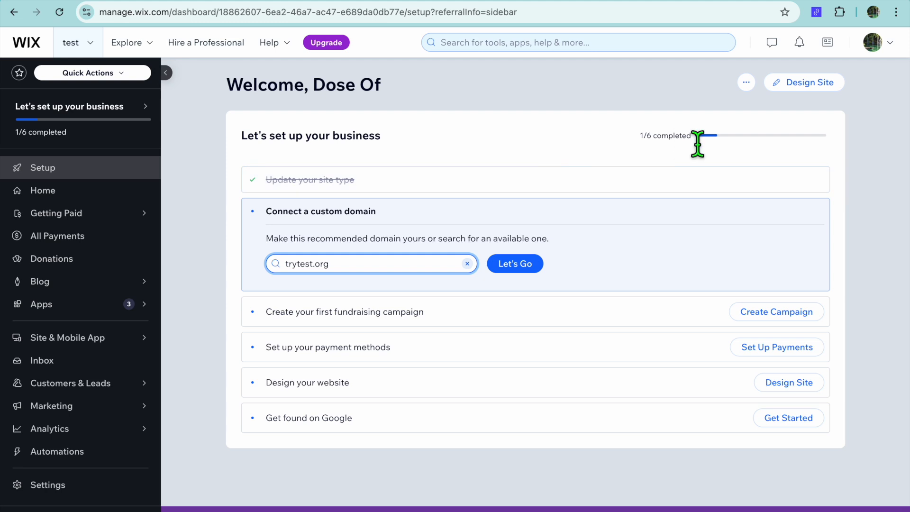
click(818, 88)
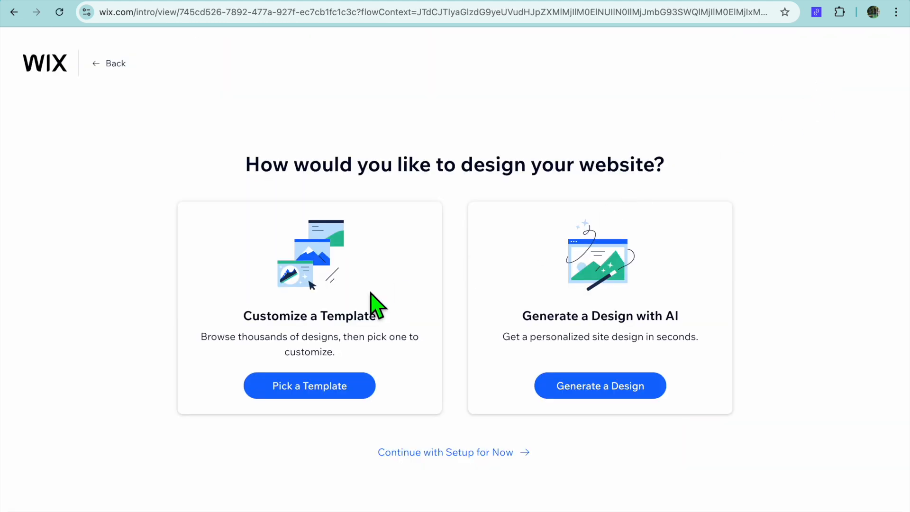
click(308, 387)
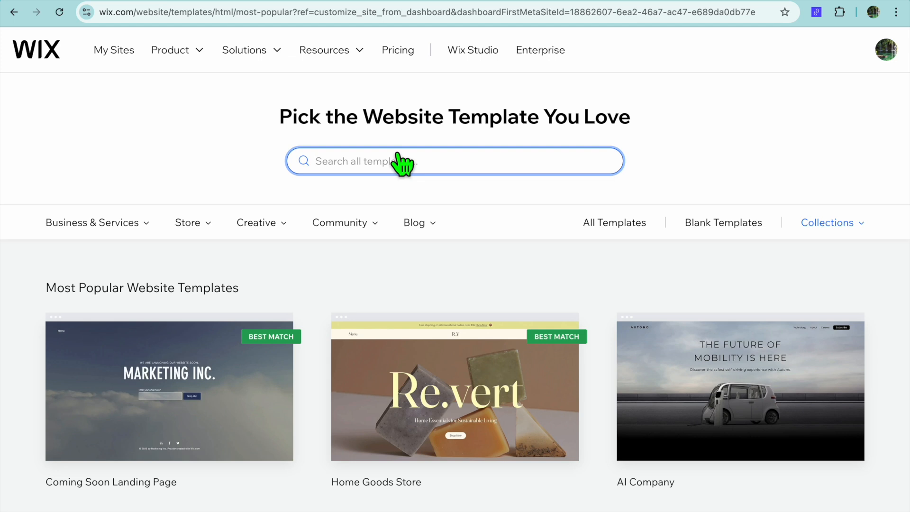
text(non profit)
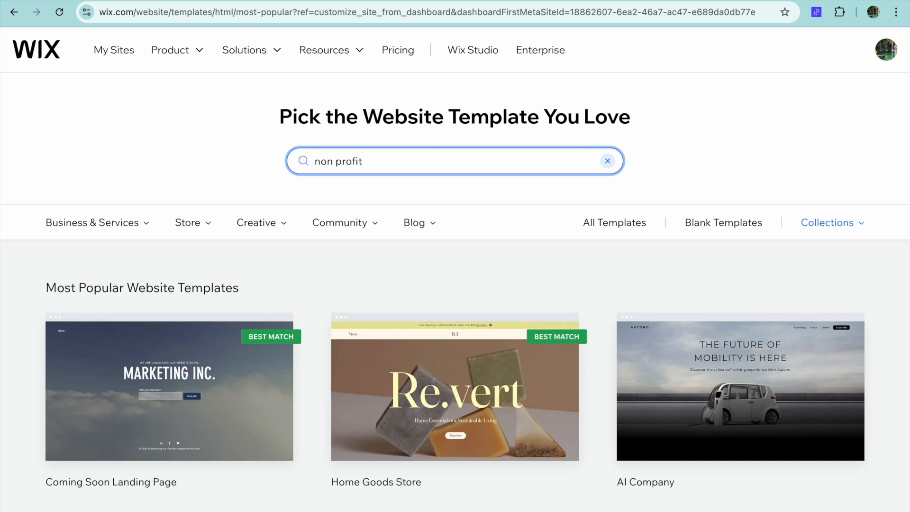
key(Return)
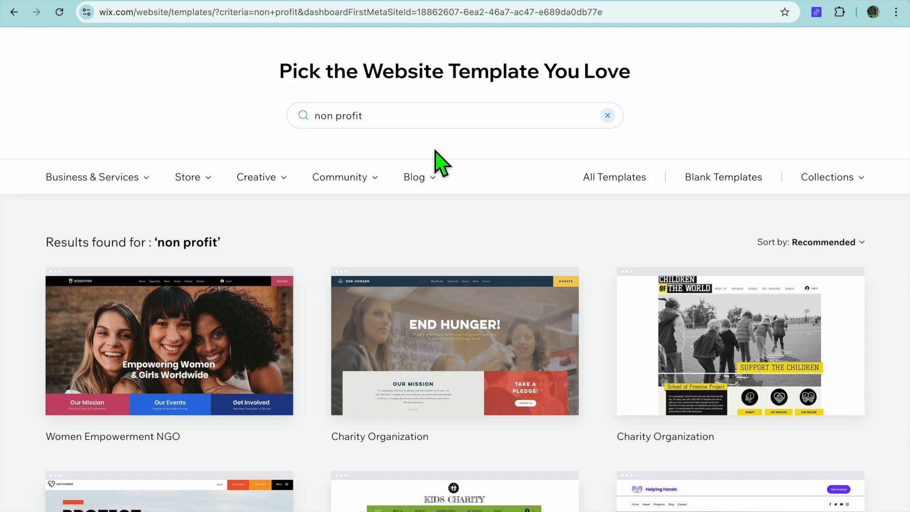
Browse the non-profit templates and open the Charity Organization template with the END HUNGER! title for editing
scroll(441, 164, down, 4)
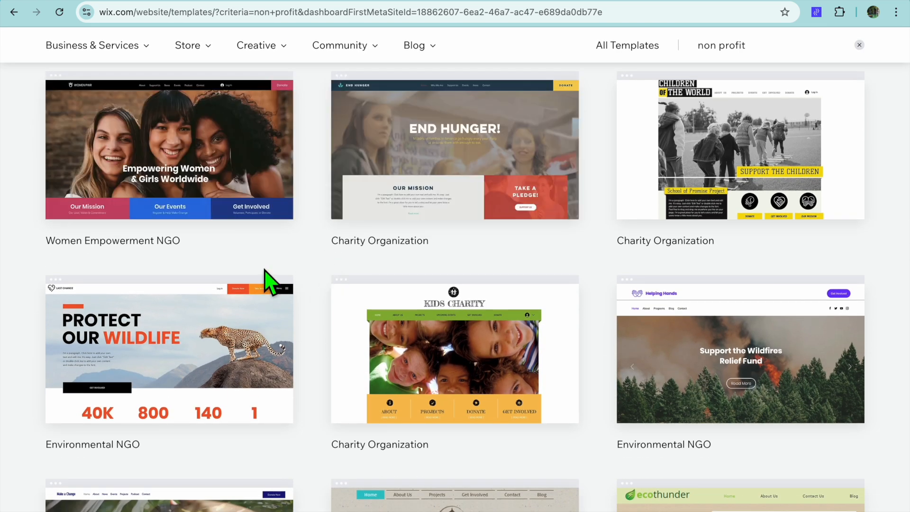
scroll(244, 255, up, 2)
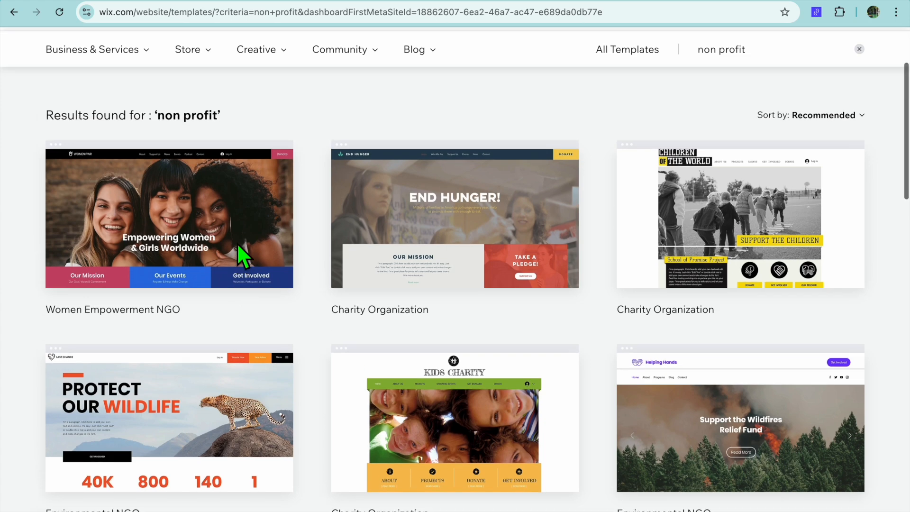
scroll(423, 264, down, 4)
scroll(429, 274, down, 4)
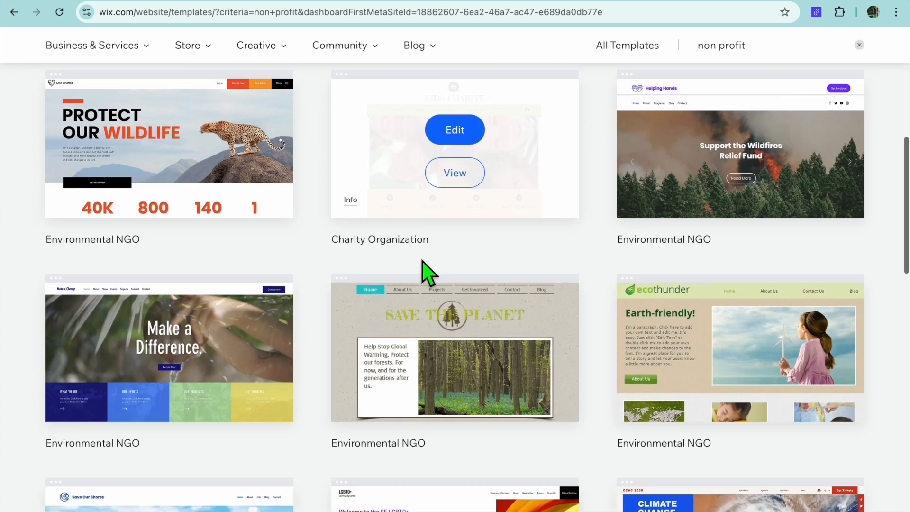
scroll(428, 274, down, 4)
scroll(428, 274, down, 2)
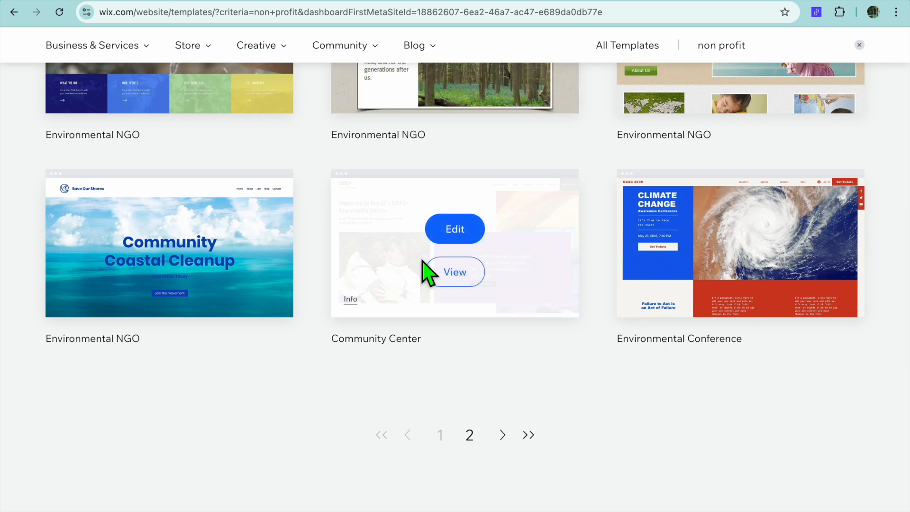
scroll(423, 261, up, 5)
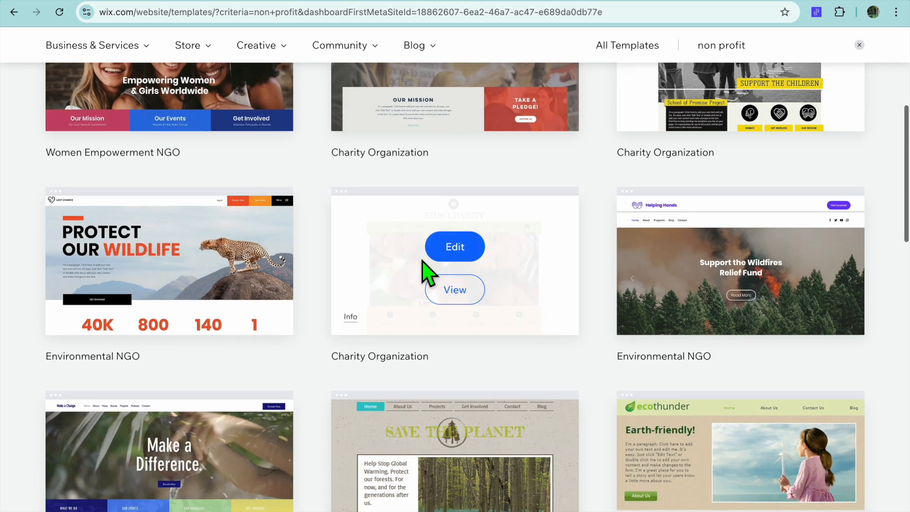
scroll(428, 274, up, 5)
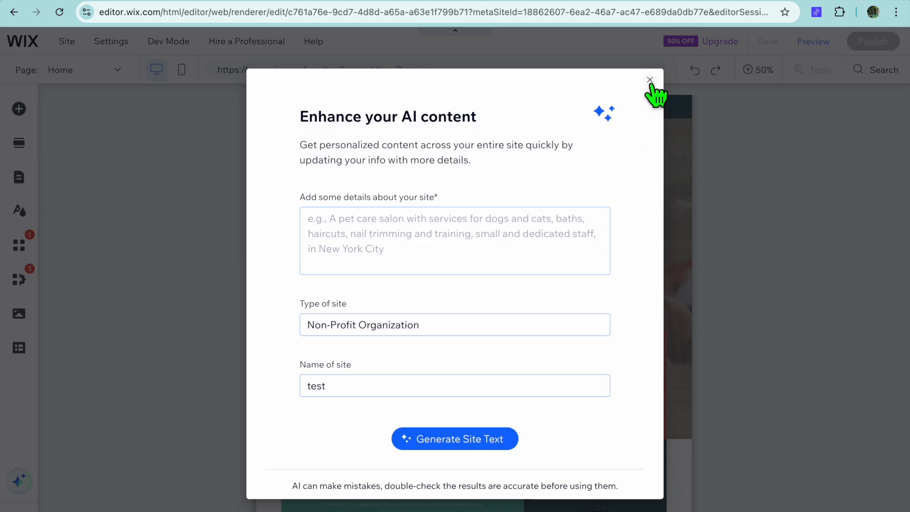
Dismiss the AI content enhancement dialog and zoom the template in to 100%
click(650, 79)
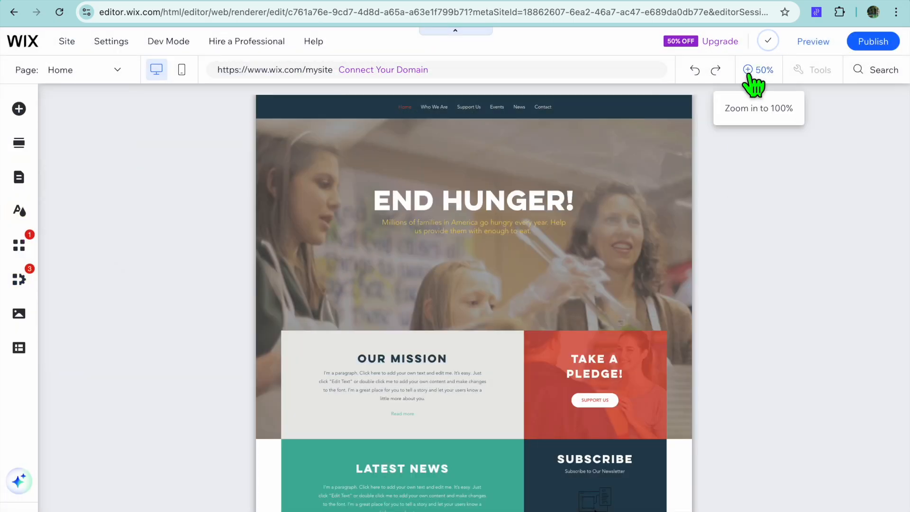
click(750, 72)
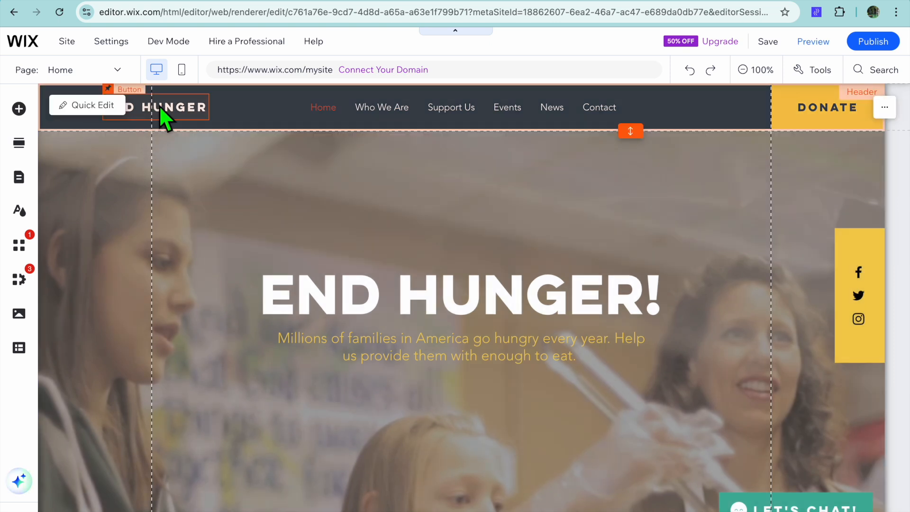
Look at the text settings of the header's END HUNGER button and the header's Quick Edit options, closing each
click(186, 108)
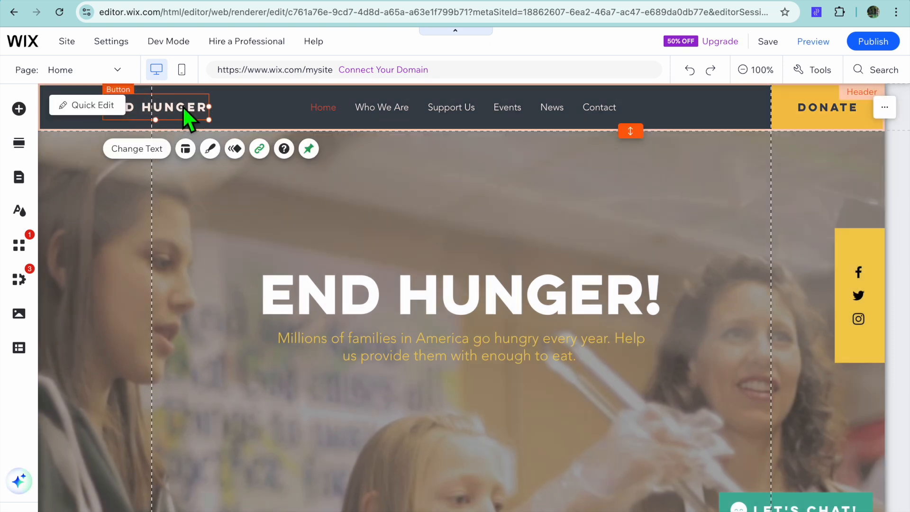
click(135, 150)
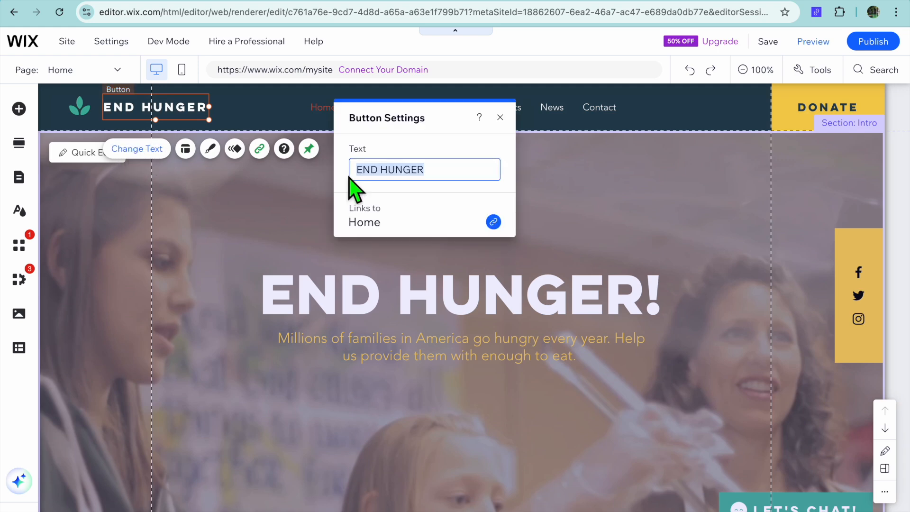
click(500, 118)
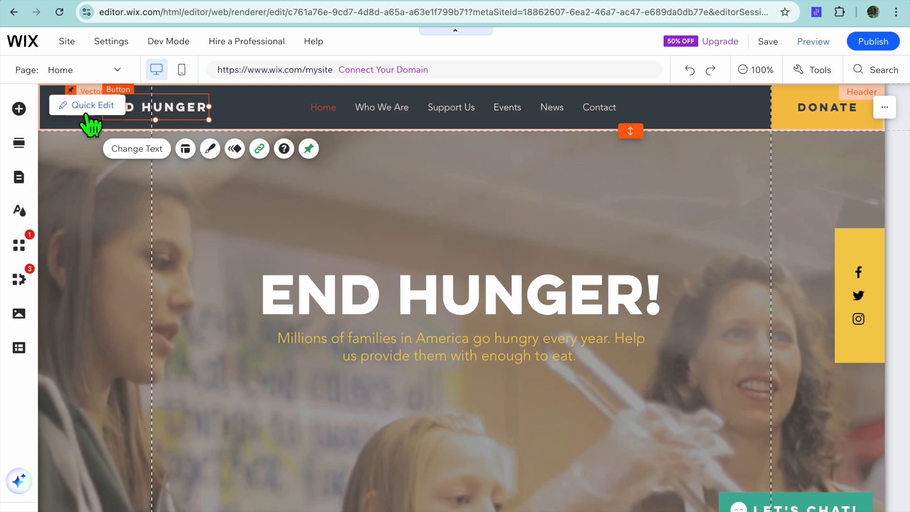
click(73, 114)
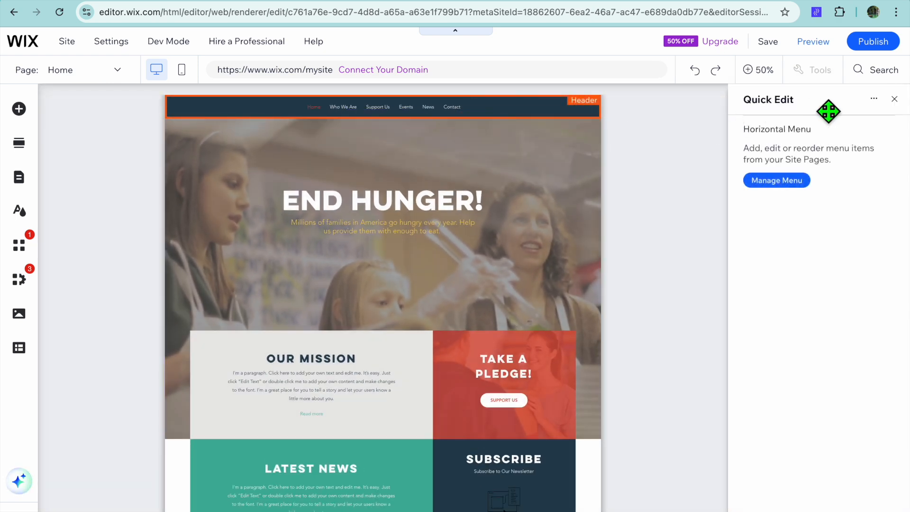
click(894, 99)
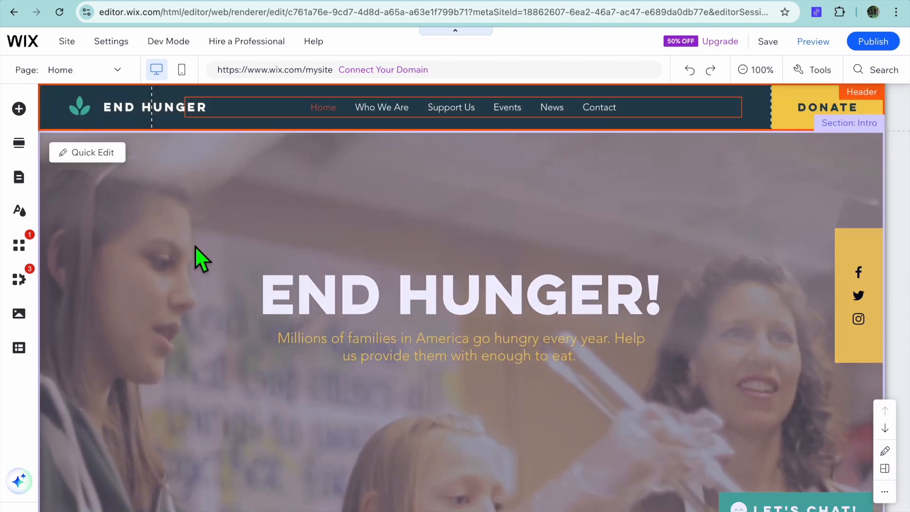
Choose to replace the Intro section's strip background with an image, and search the Wix media for "non profit"
scroll(196, 246, down, 1)
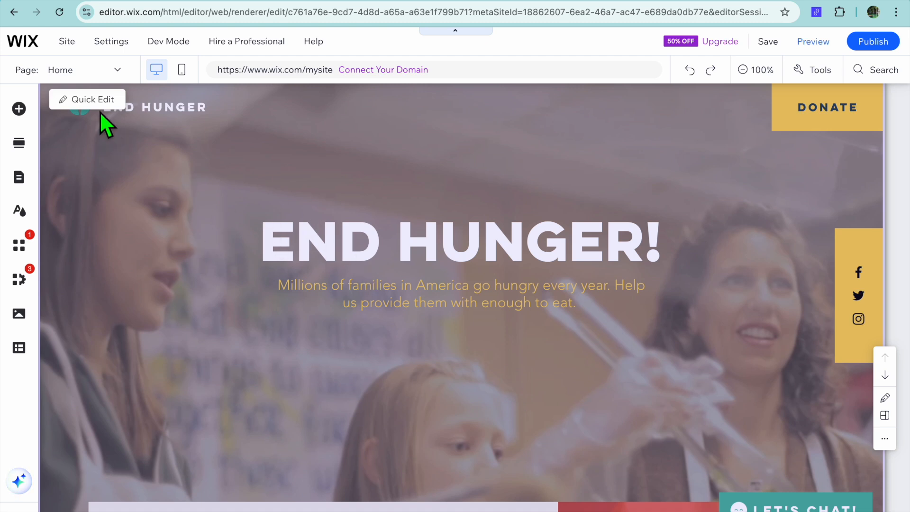
click(92, 101)
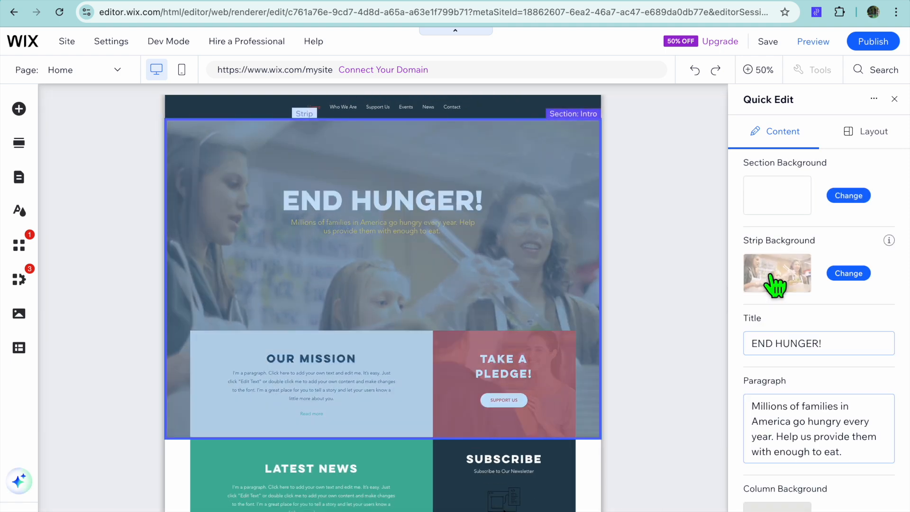
click(849, 274)
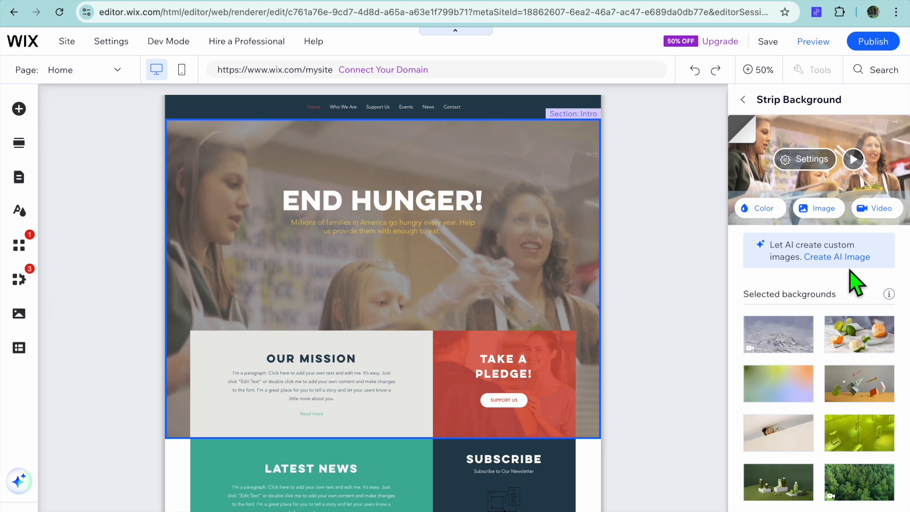
click(823, 208)
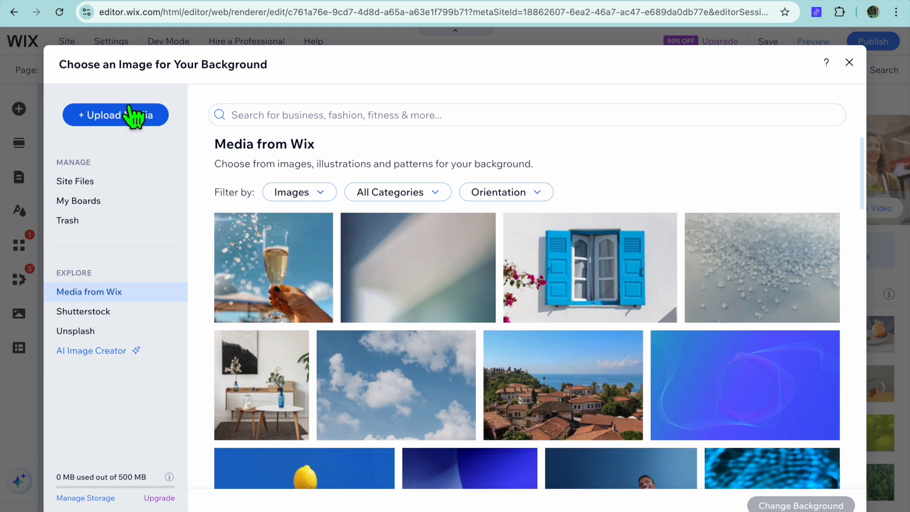
click(273, 122)
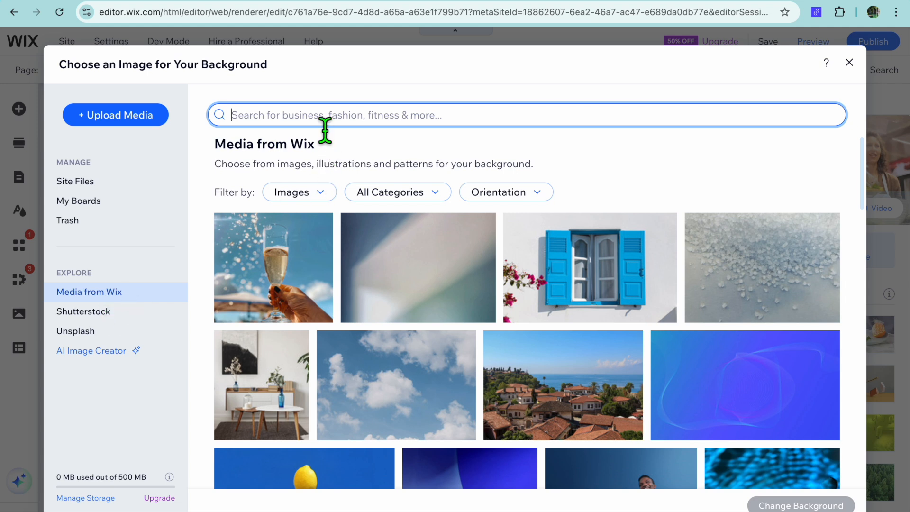
text(non profi)
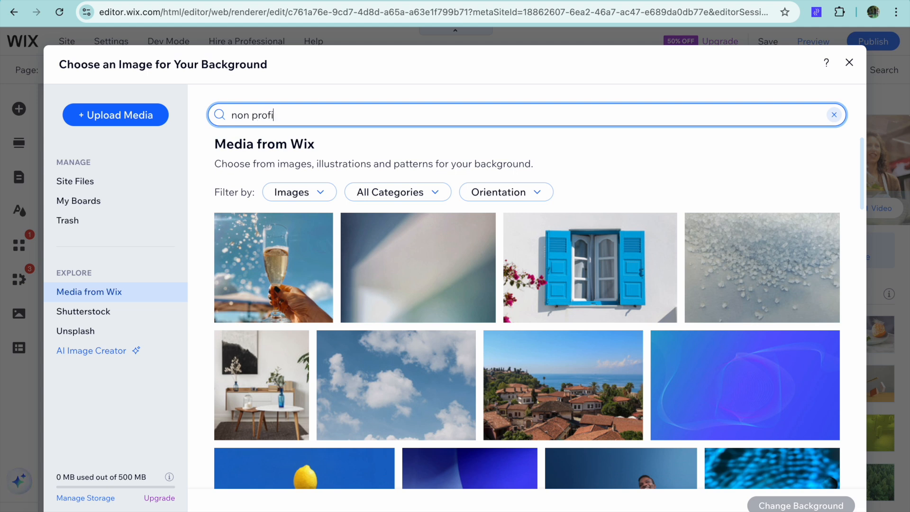
key(Return)
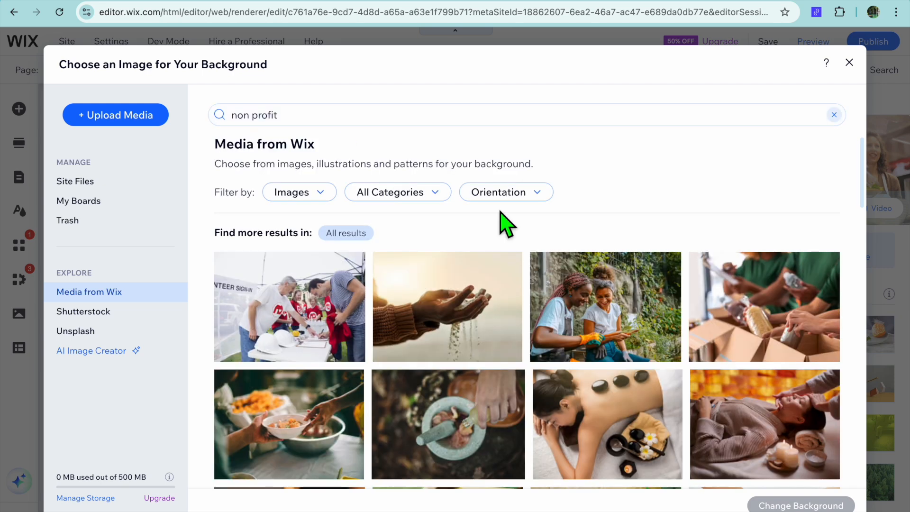
Set the strip background to the image of people in green shirts packing food into cardboard boxes
scroll(502, 216, down, 1)
mouse_move(668, 323)
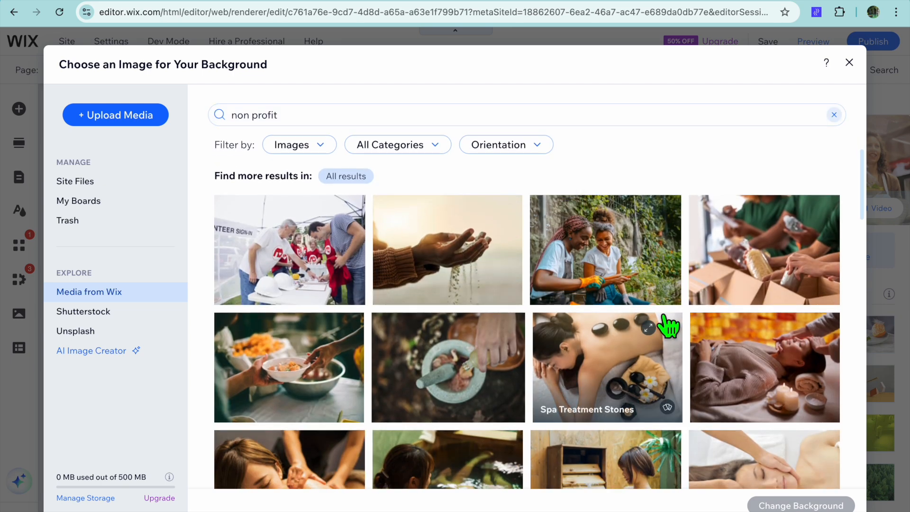
click(605, 255)
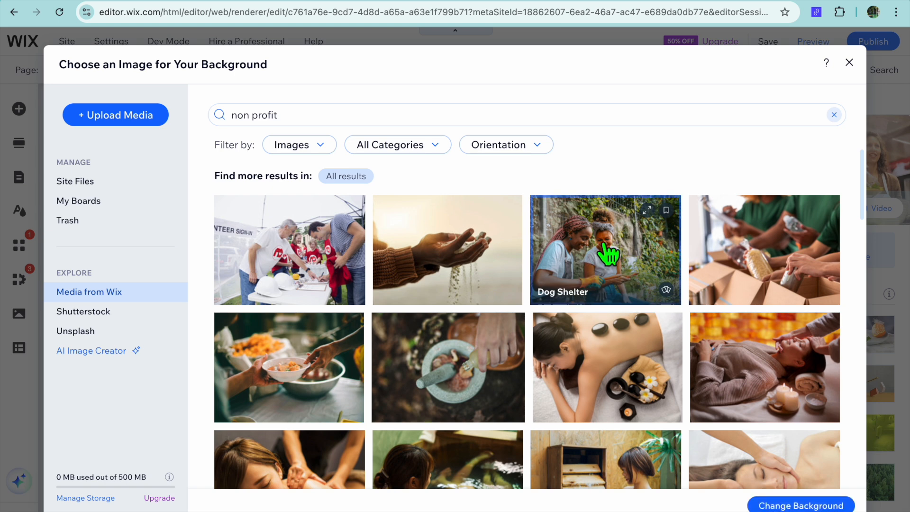
click(734, 269)
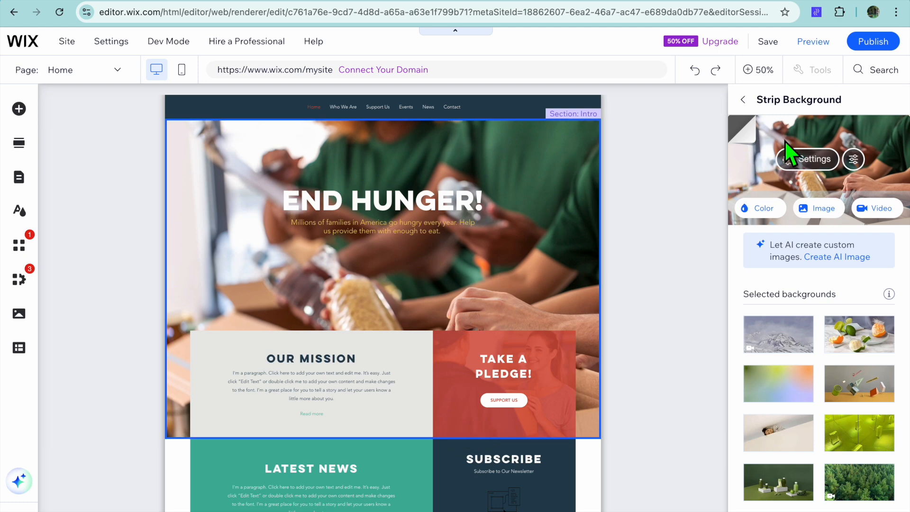
Return to the Intro section's Quick Edit options, look at its title and paragraph text fields, and close them
click(743, 100)
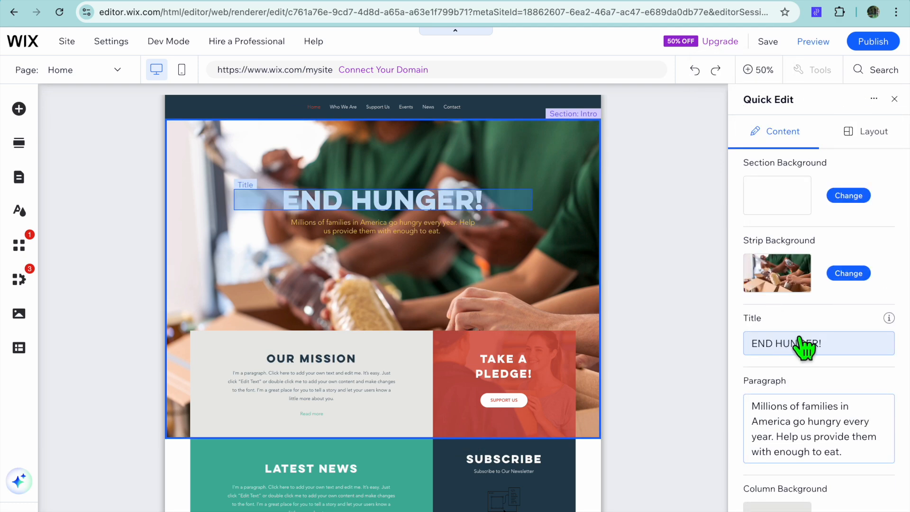
click(826, 352)
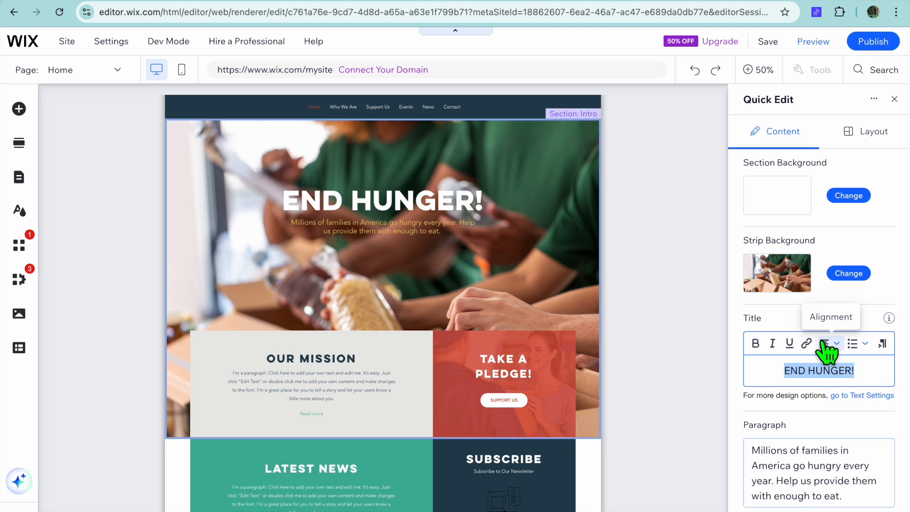
click(831, 469)
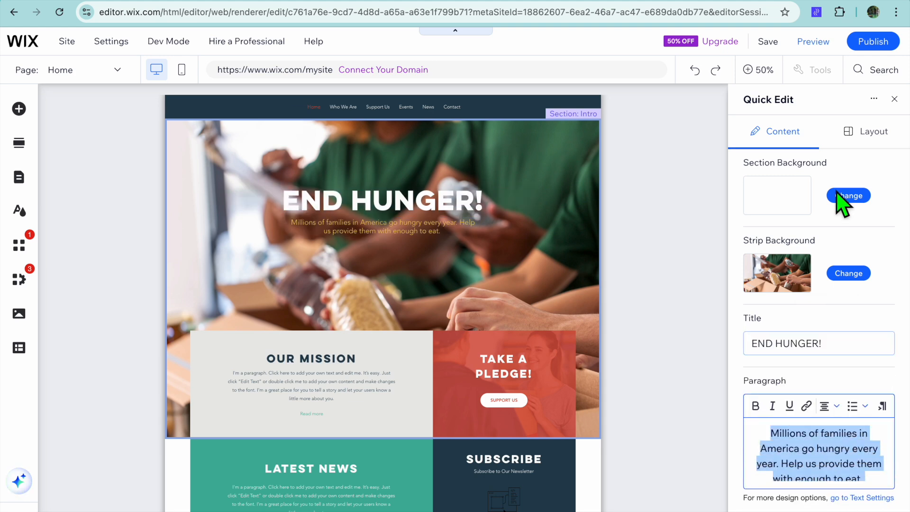
click(894, 98)
Look over the Intro section's columns and check the editing options of the OUR MISSION heading and its paragraph
scroll(580, 284, down, 5)
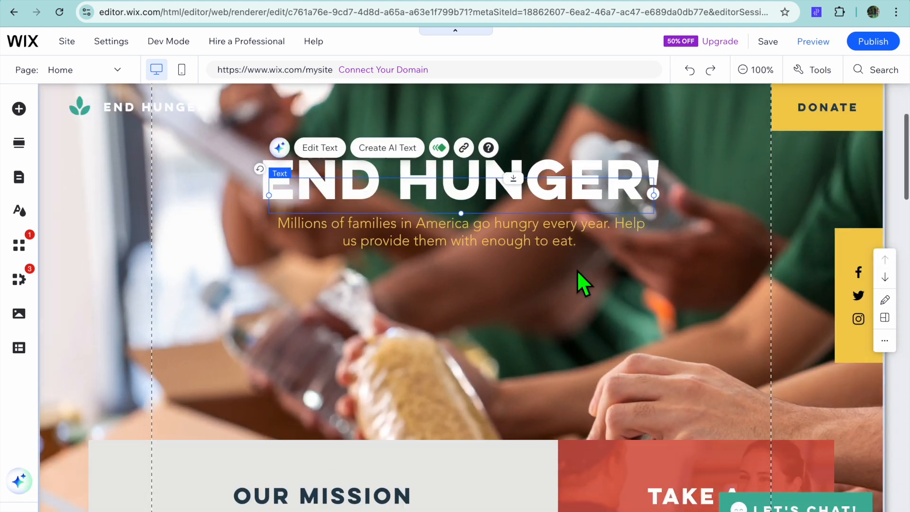
scroll(576, 269, down, 4)
scroll(576, 269, up, 5)
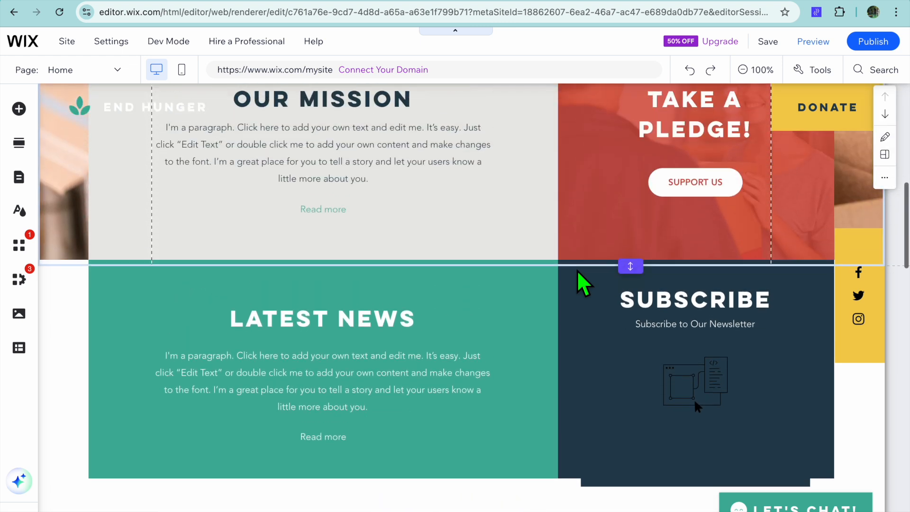
click(355, 243)
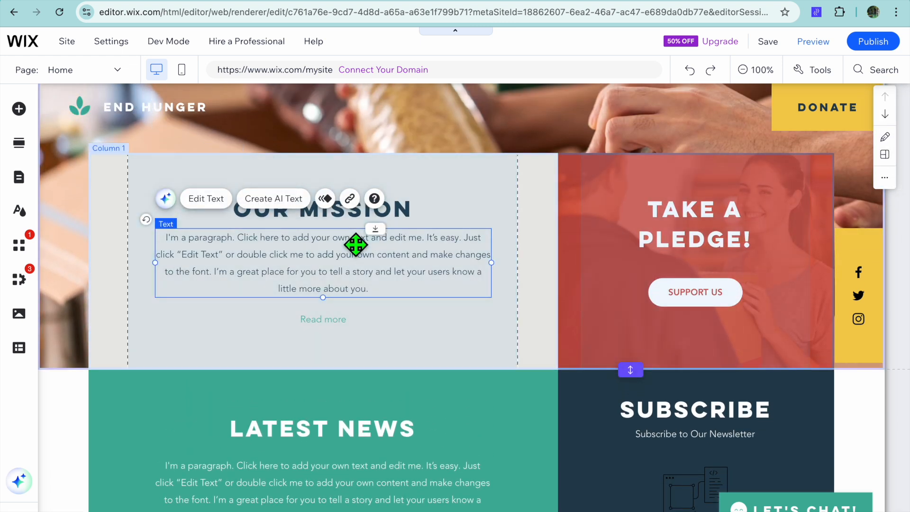
click(421, 214)
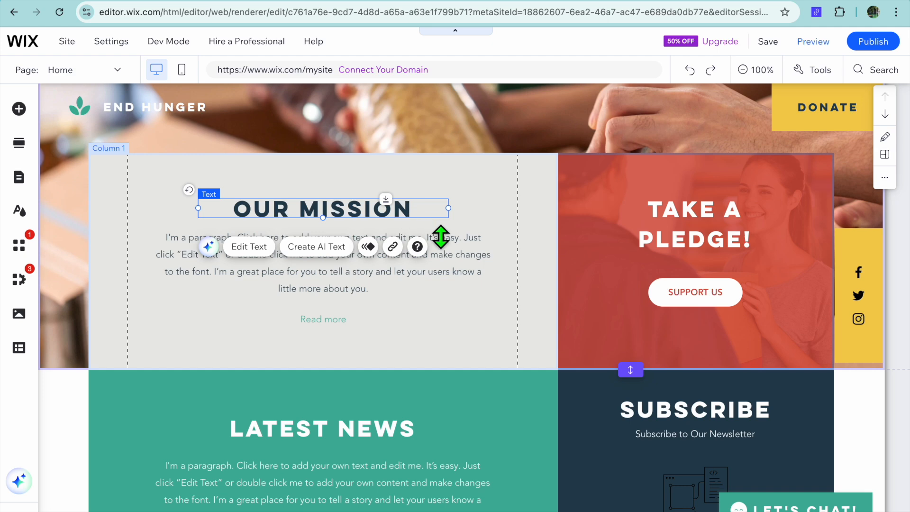
click(453, 263)
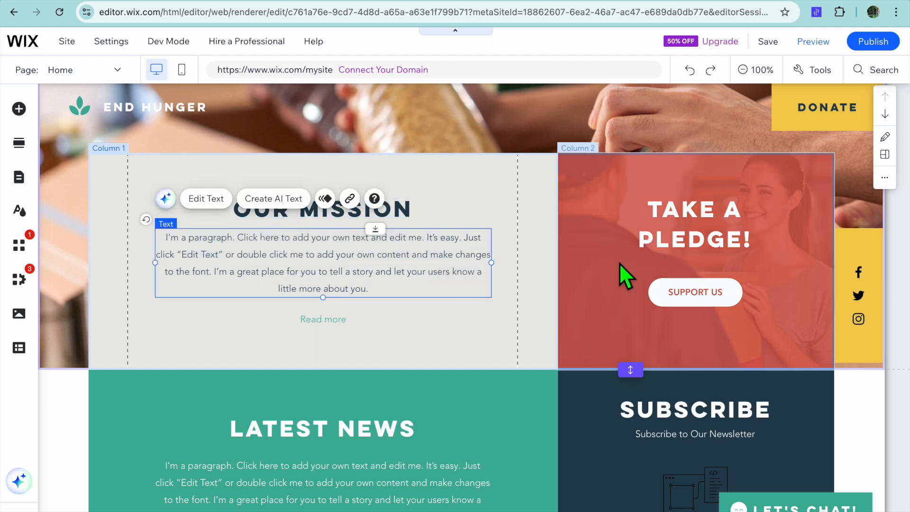
Review the rest of the home page from the OUR EVENTS section through LATEST NEWS to the footer
scroll(619, 263, down, 10)
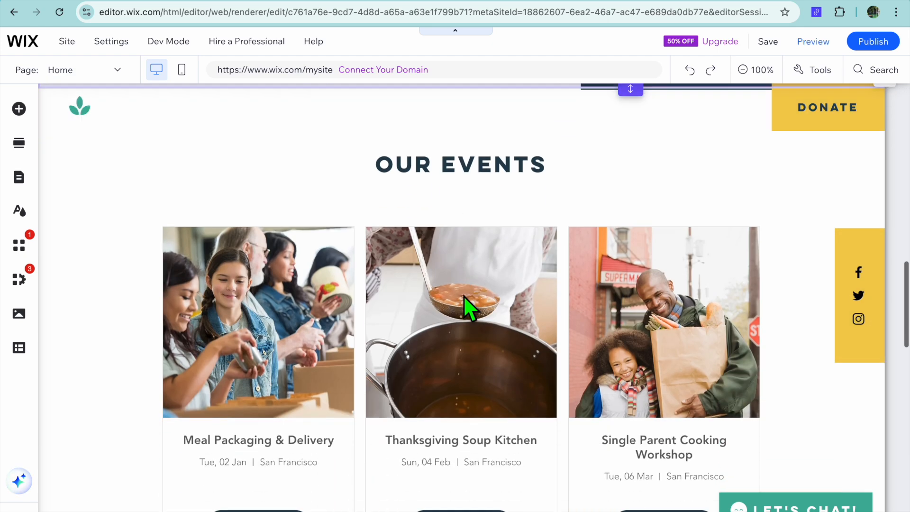
scroll(463, 295, down, 1)
scroll(463, 295, down, 5)
scroll(464, 294, down, 9)
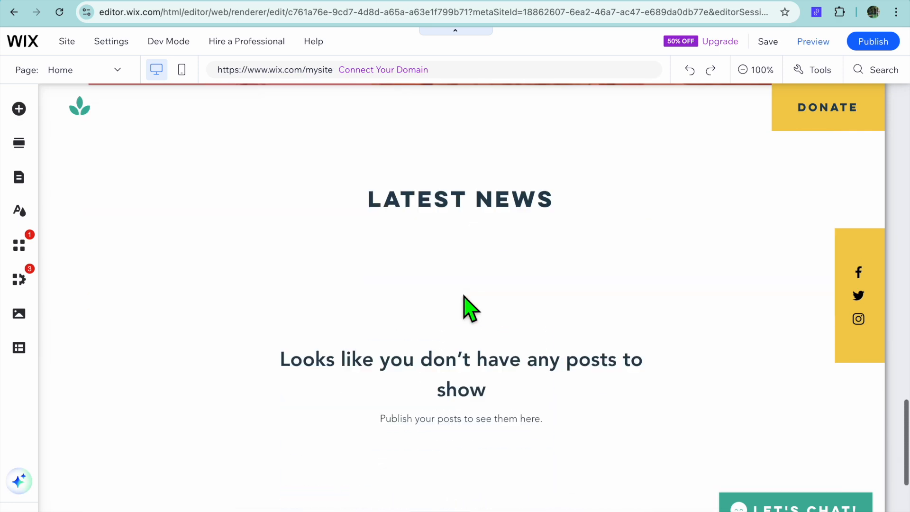
scroll(467, 308, down, 6)
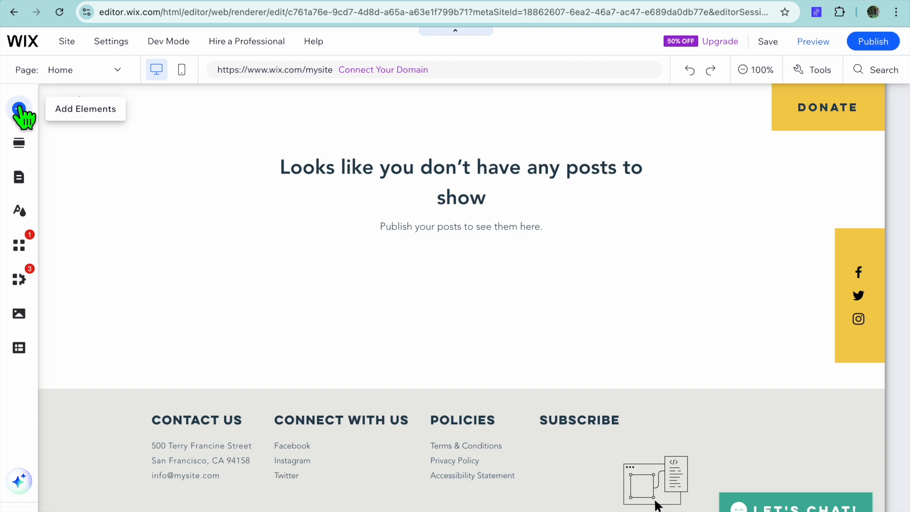
Browse the Contact & Forms and Interactive categories of addable elements, and close the element list without adding anything
click(19, 109)
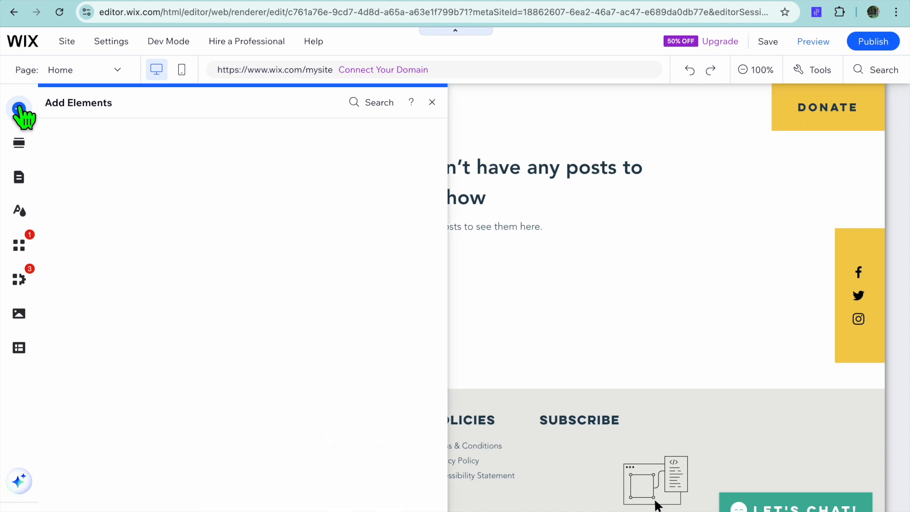
click(105, 283)
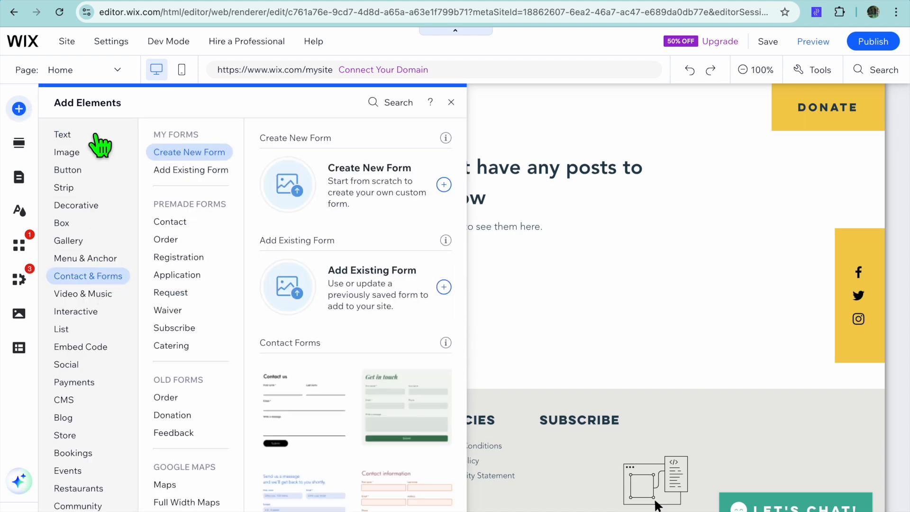
click(97, 317)
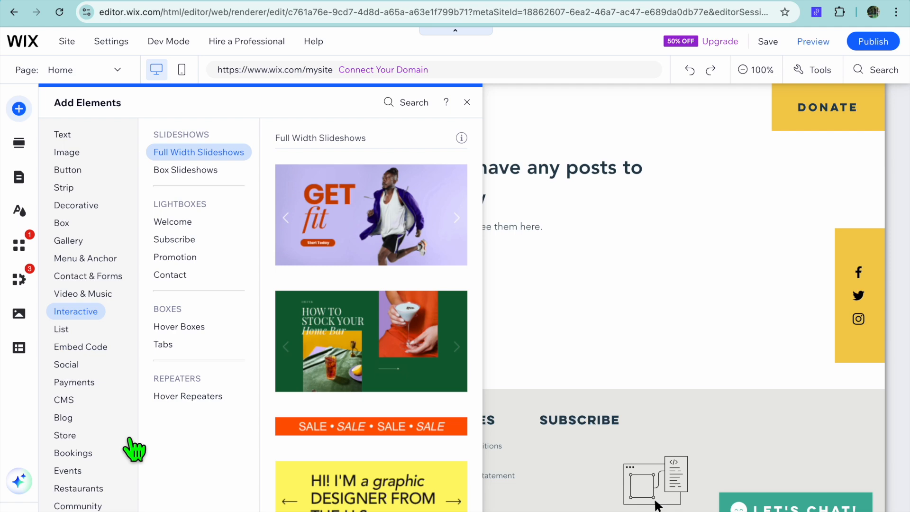
click(466, 103)
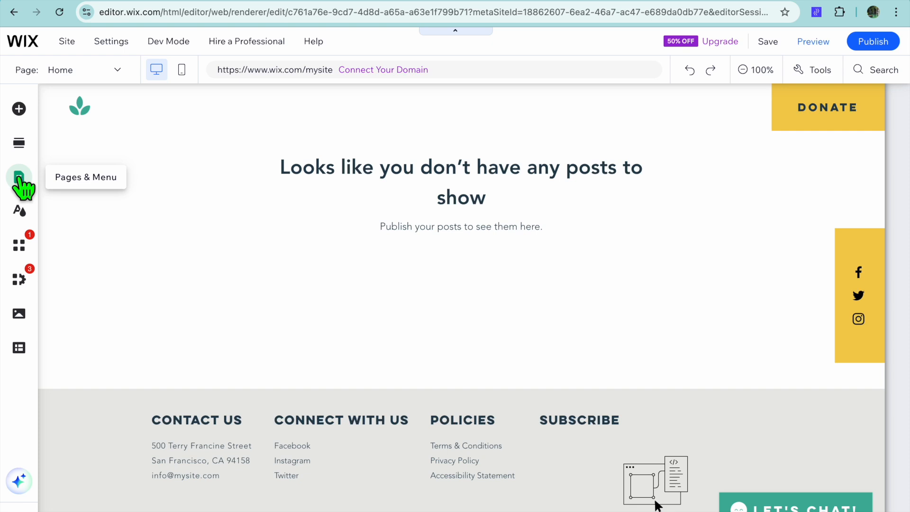
Look through the site's page list, open the Event Details page from the event pages, and close the list
click(19, 180)
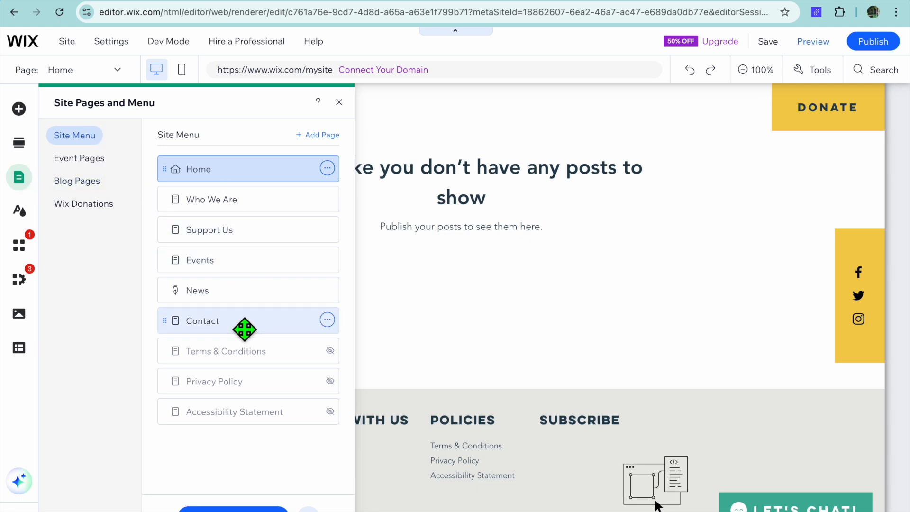
click(101, 161)
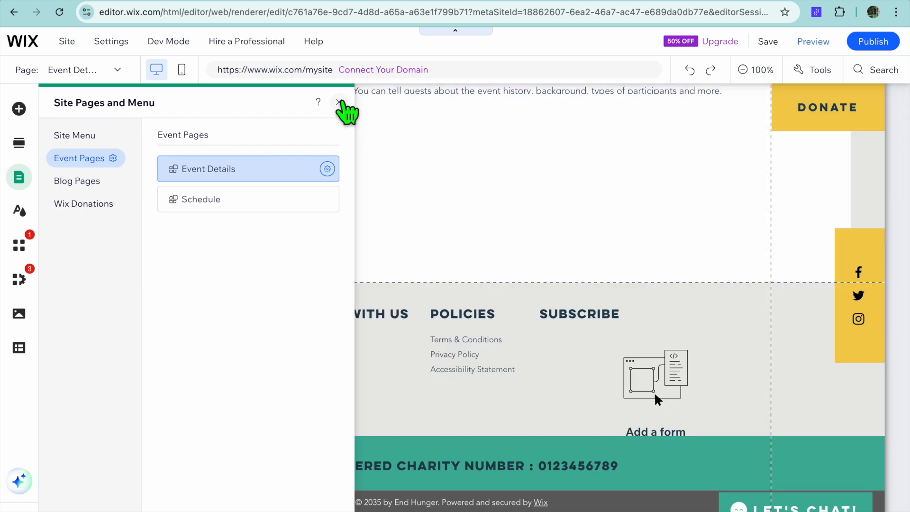
click(339, 102)
Examine the Event Details page's image, time and location, and event description, and check the event element's editing options
scroll(405, 218, up, 5)
scroll(402, 209, up, 6)
scroll(403, 208, down, 4)
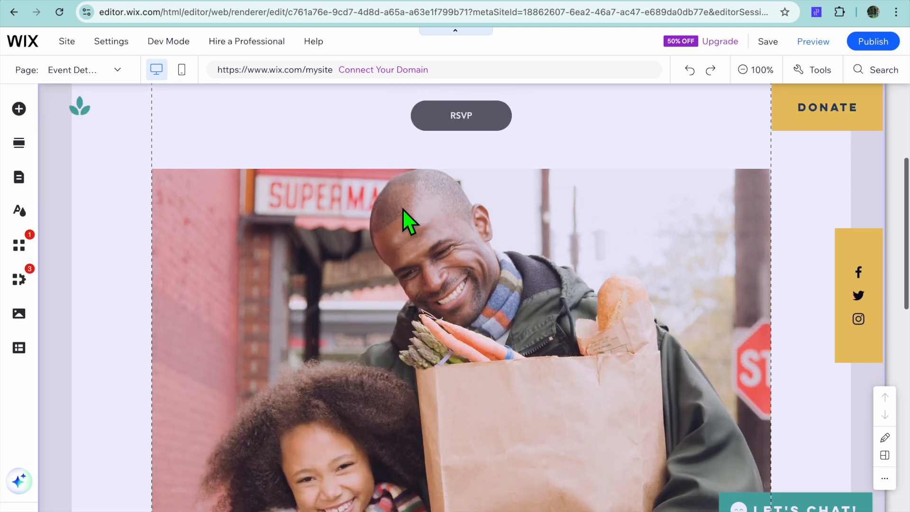
scroll(402, 209, down, 6)
scroll(402, 209, up, 4)
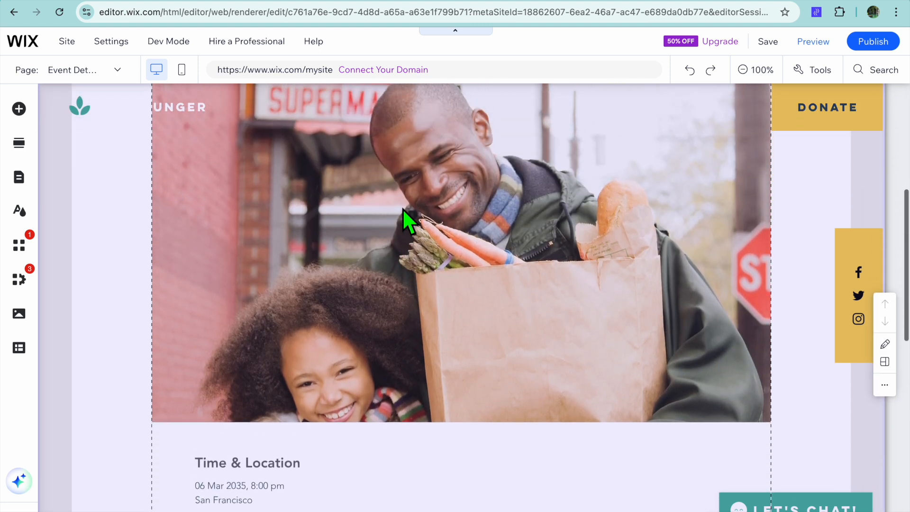
scroll(402, 208, up, 2)
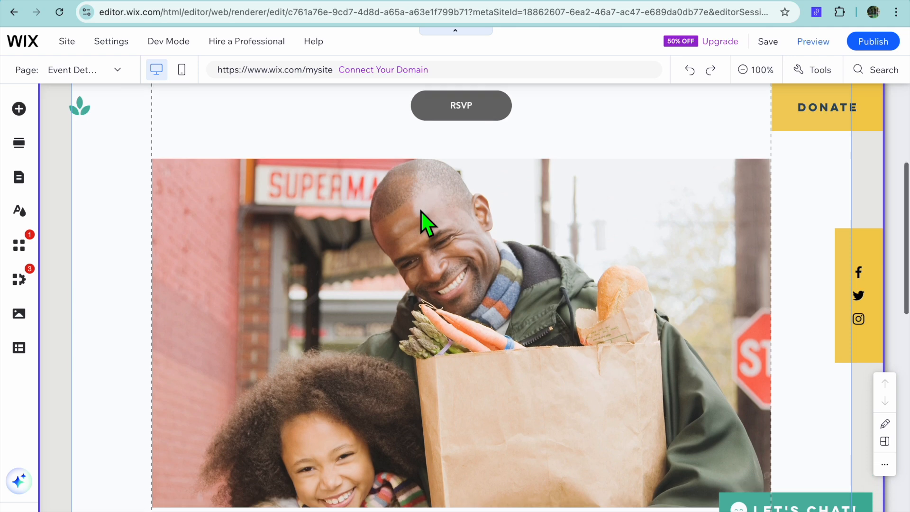
scroll(421, 212, down, 8)
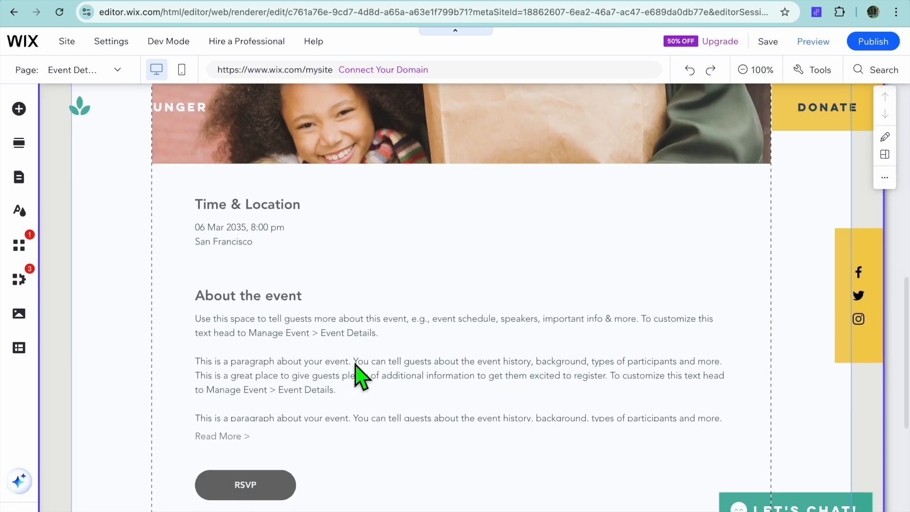
click(361, 372)
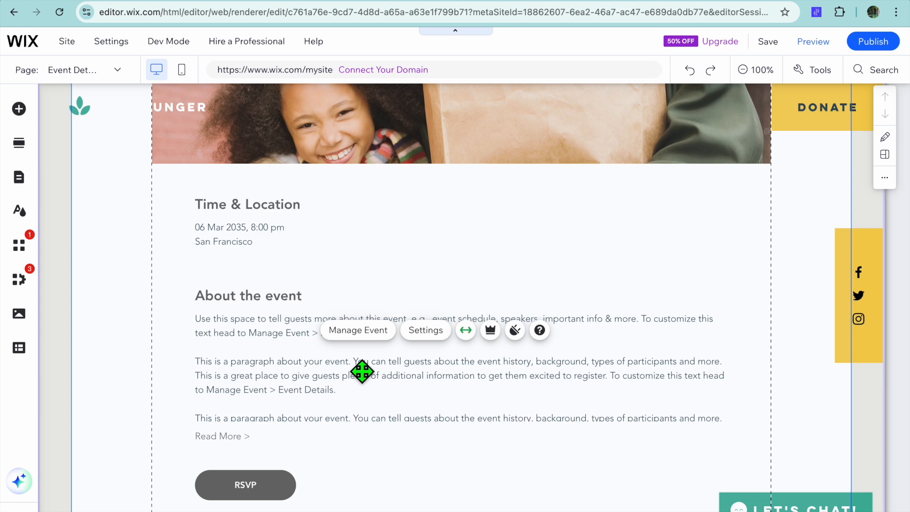
scroll(428, 368, up, 10)
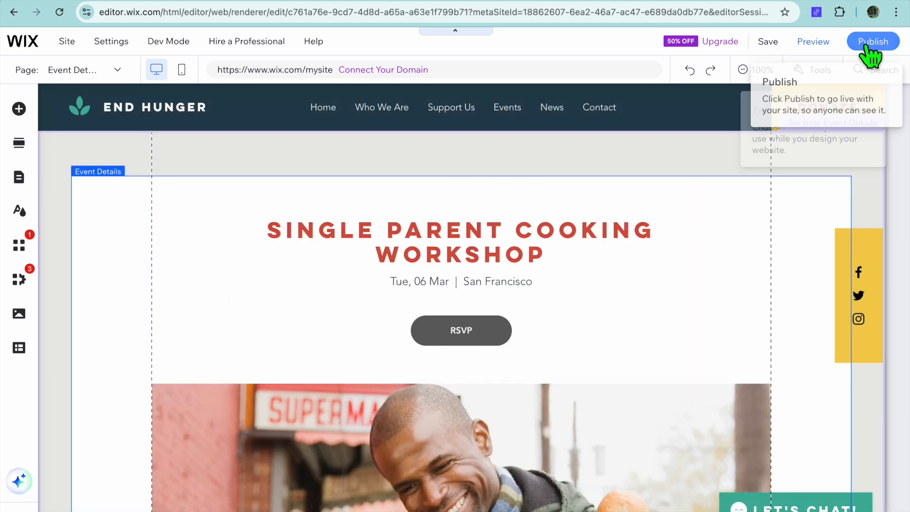
Preview the site, look over the Single Parent Cooking Workshop event page, and open its RSVP form
click(818, 44)
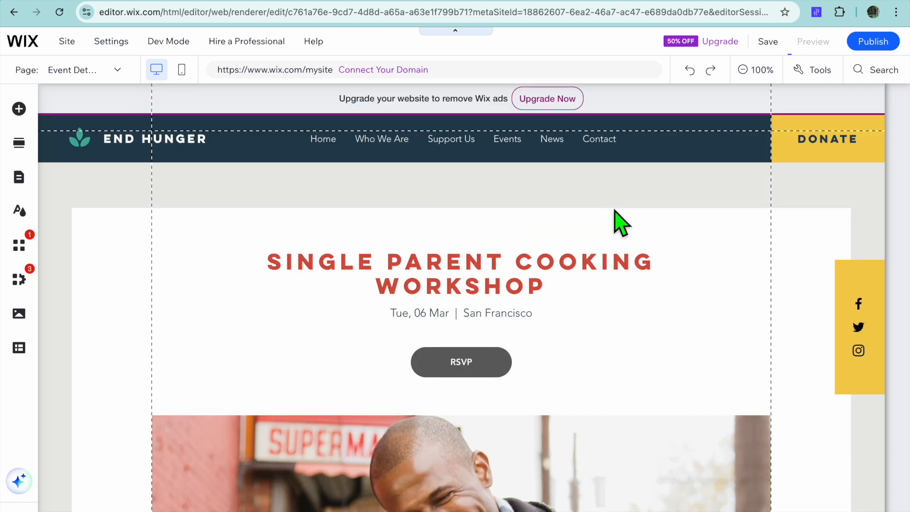
scroll(620, 223, down, 10)
scroll(618, 221, up, 10)
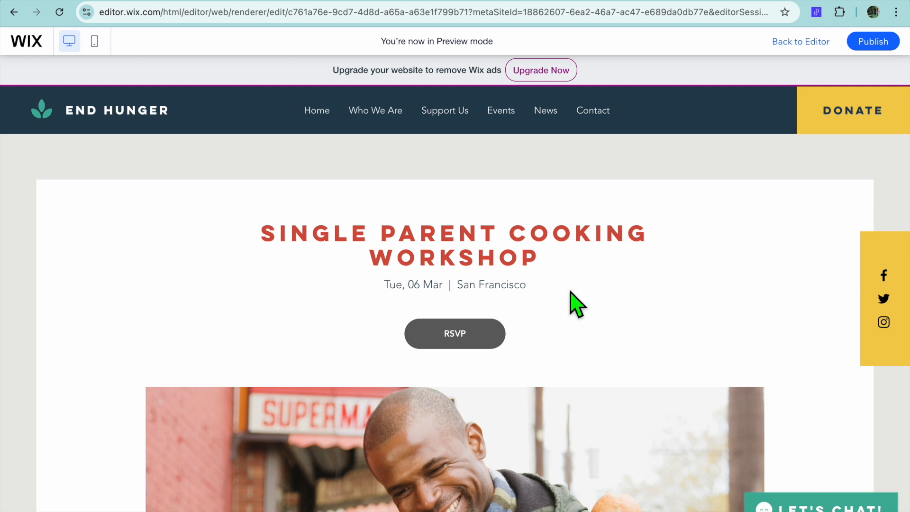
click(454, 333)
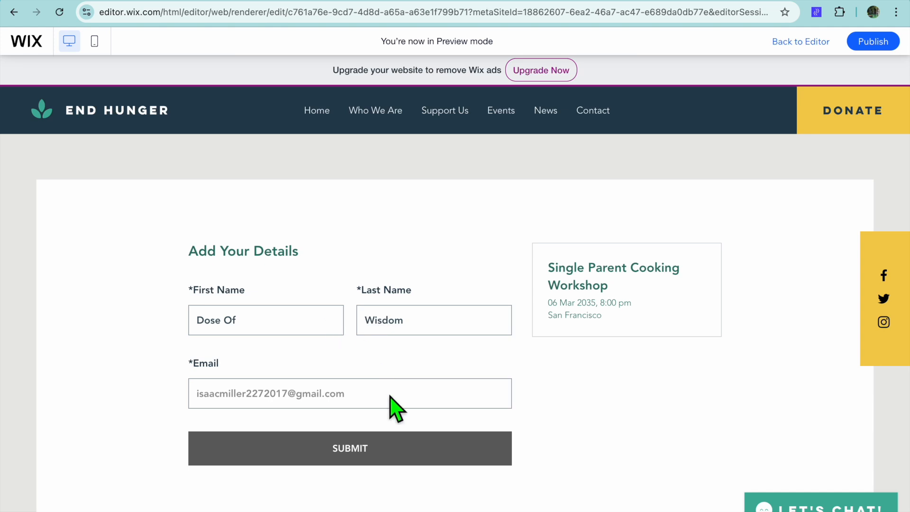
Go to the Home page in the preview and review it from the END HUNGER! banner to the event cards
click(322, 113)
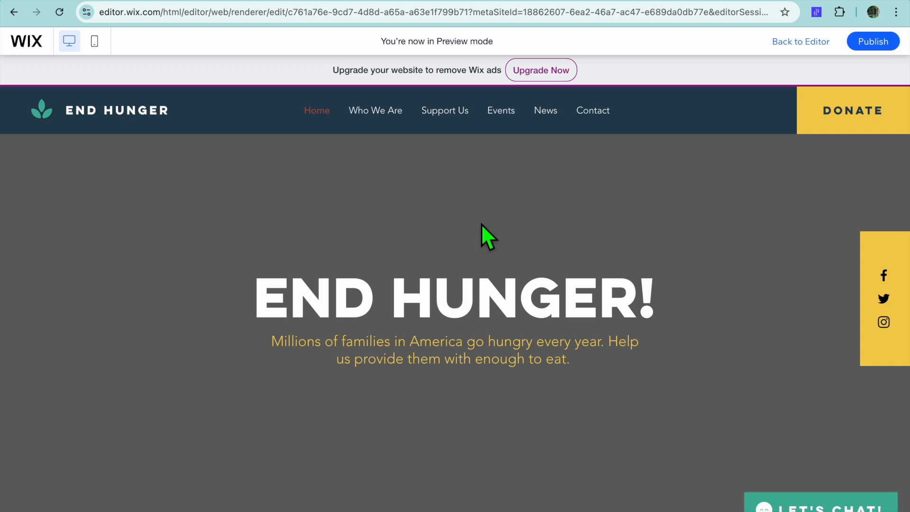
scroll(481, 224, down, 6)
scroll(488, 236, down, 10)
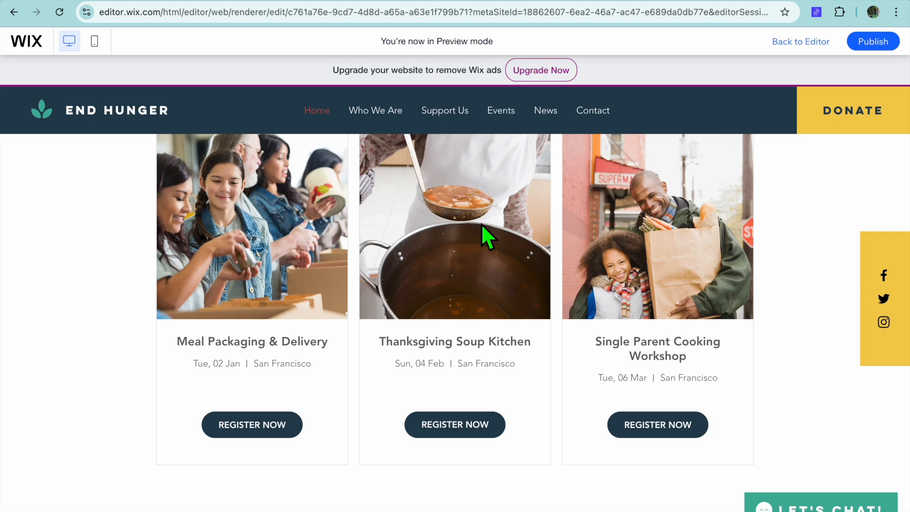
scroll(481, 223, up, 15)
mouse_move(717, 1)
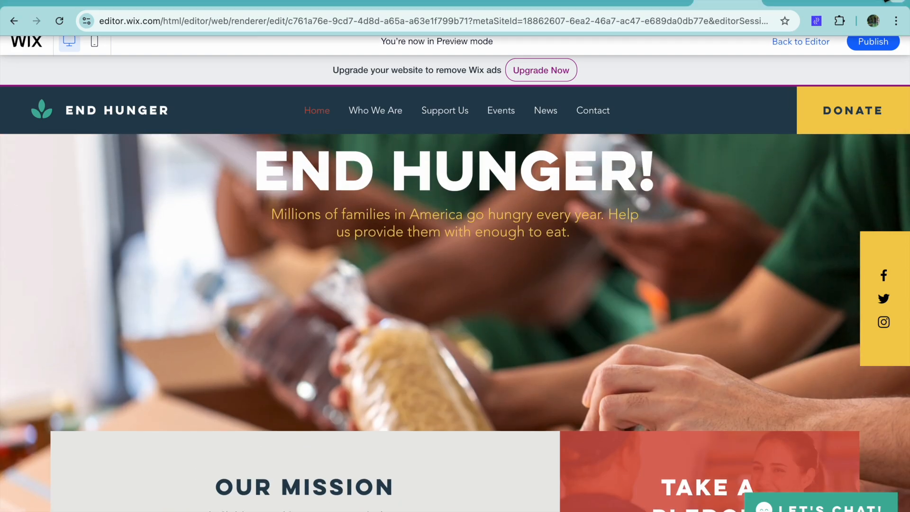